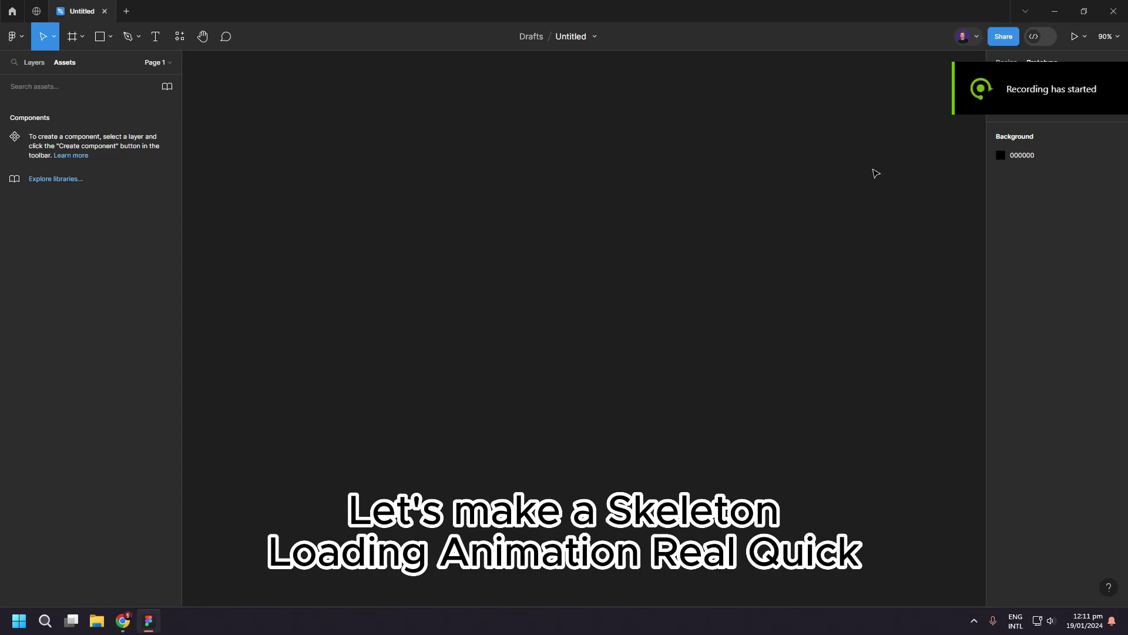
Step: Show the Layers panel of the empty file and pick the Rectangle tool
{"action": "left_click", "coordinate": [34, 62]}
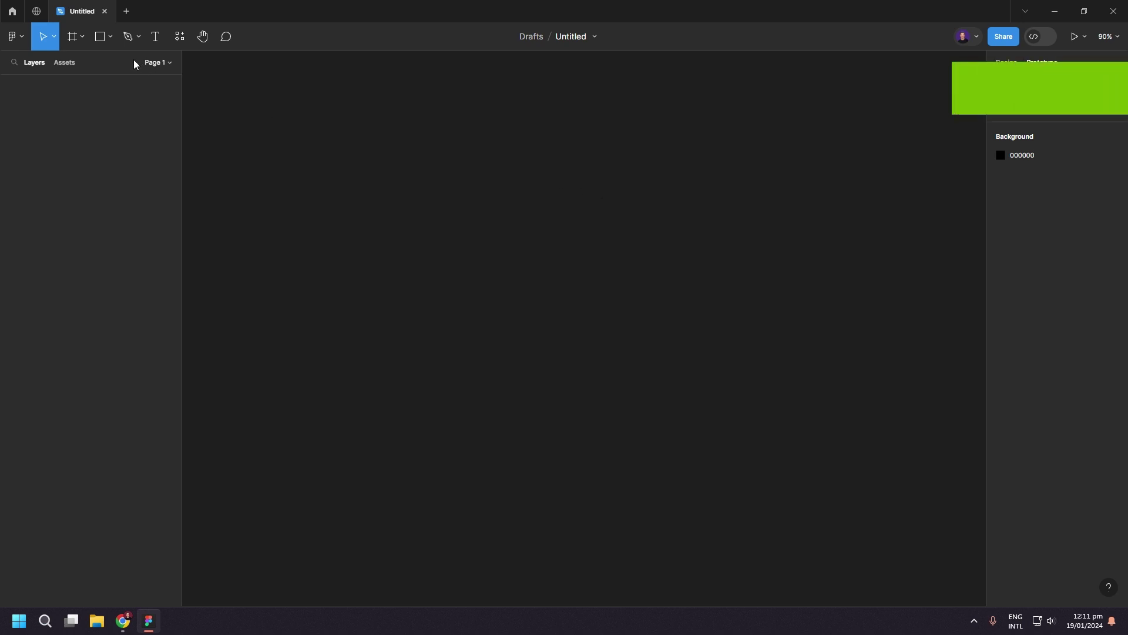
{"action": "left_click", "coordinate": [103, 40]}
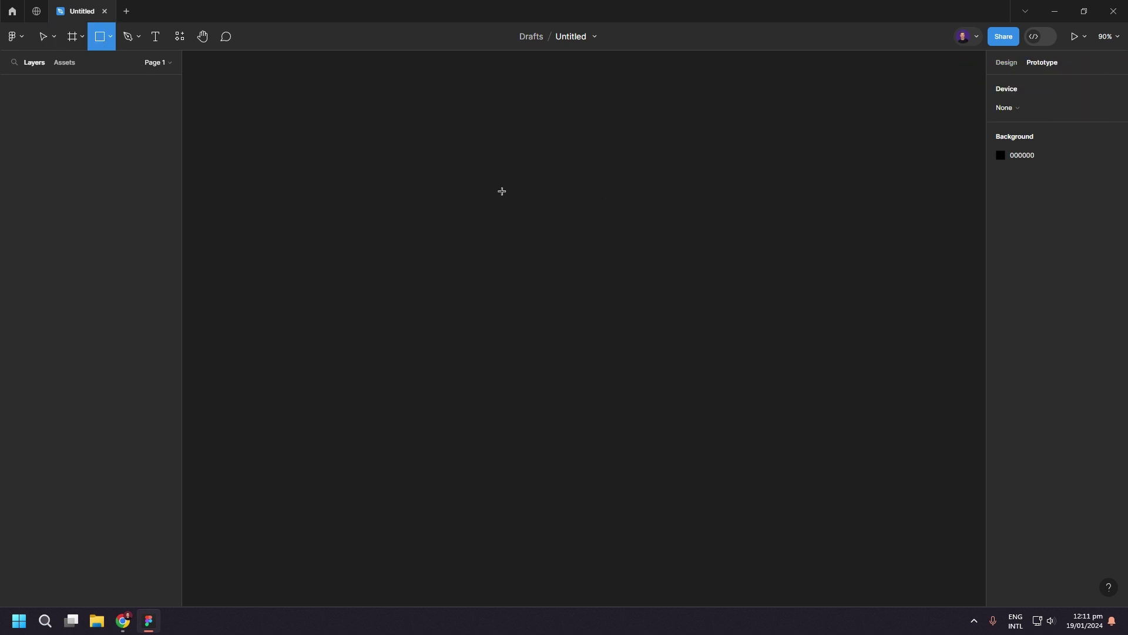
Step: Draw a 200×200 rounded square and duplicate it into four 200×29 pill bars beside it
{"action": "mouse_move", "coordinate": [502, 191]}
{"action": "left_mouse_down"}
{"action": "mouse_move", "coordinate": [553, 244]}
{"action": "mouse_move", "coordinate": [546, 231]}
{"action": "mouse_move", "coordinate": [650, 206]}
{"action": "left_mouse_up"}
{"action": "left_click", "coordinate": [629, 234]}
{"action": "mouse_move", "coordinate": [643, 246]}
{"action": "left_mouse_down"}
{"action": "mouse_move", "coordinate": [638, 153]}
{"action": "mouse_move", "coordinate": [646, 241]}
{"action": "left_mouse_up"}
{"action": "left_click", "coordinate": [646, 271]}
Step: Add two 425×200 wide rounded cards below, then select the four pill bars
{"action": "left_click_drag", "start_coordinate": [522, 233], "coordinate": [611, 433]}
{"action": "left_click", "coordinate": [809, 408]}
{"action": "left_click_drag", "start_coordinate": [781, 378], "coordinate": [864, 364]}
{"action": "left_click_drag", "start_coordinate": [817, 115], "coordinate": [716, 233]}
{"action": "left_click", "coordinate": [1007, 62]}
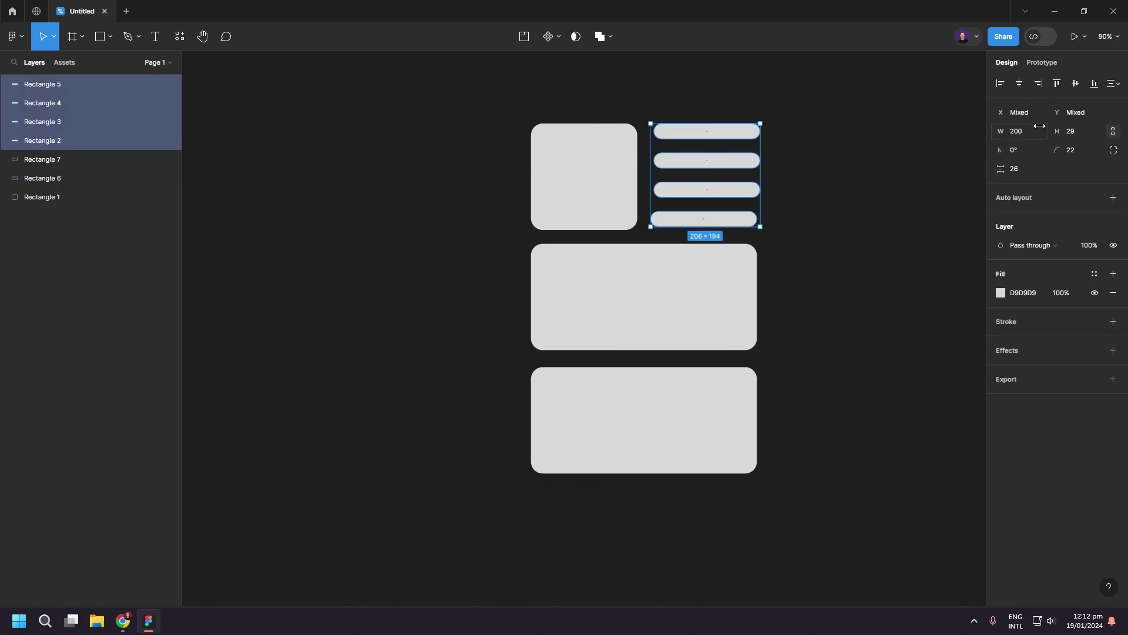
Step: Centre the pill bars and overlay 53-wide dark grey 848080 copies on their left ends
{"action": "left_click", "coordinate": [1019, 82]}
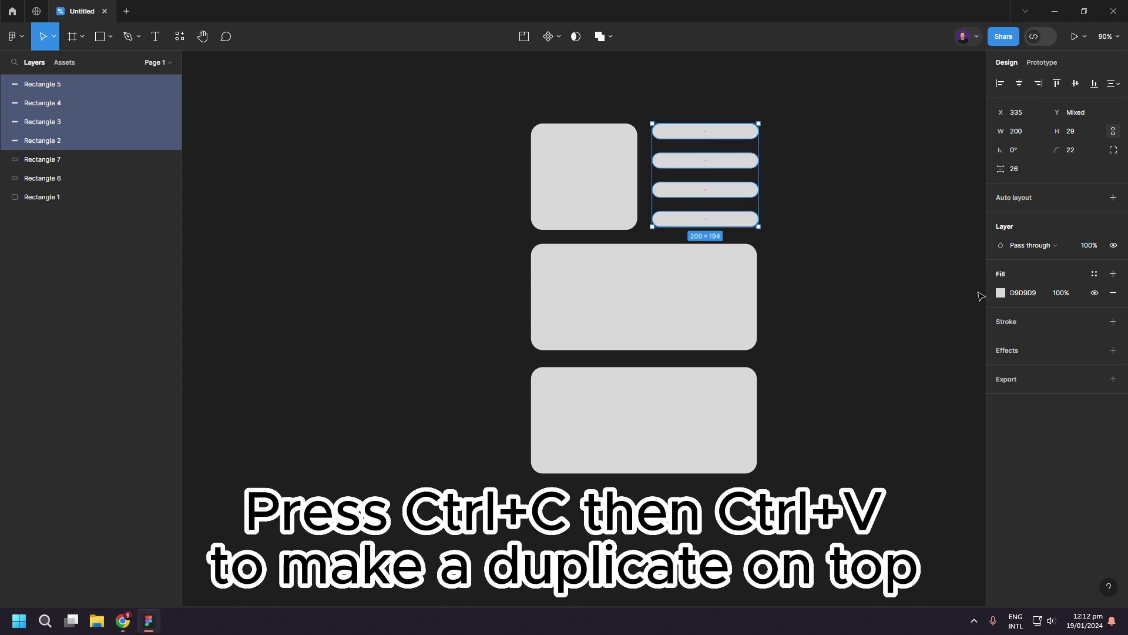
{"action": "key", "text": "ctrl+c"}
{"action": "key", "text": "ctrl+v"}
{"action": "left_click_drag", "start_coordinate": [758, 173], "coordinate": [680, 179]}
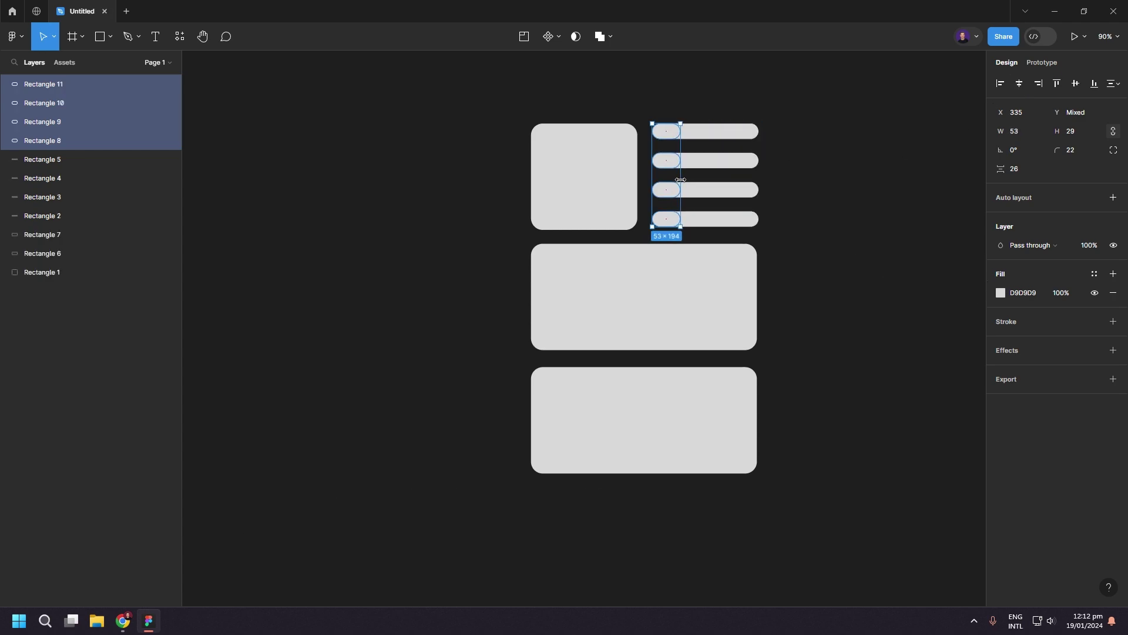
{"action": "left_click", "coordinate": [1001, 293]}
{"action": "left_click_drag", "start_coordinate": [850, 352], "coordinate": [850, 377]}
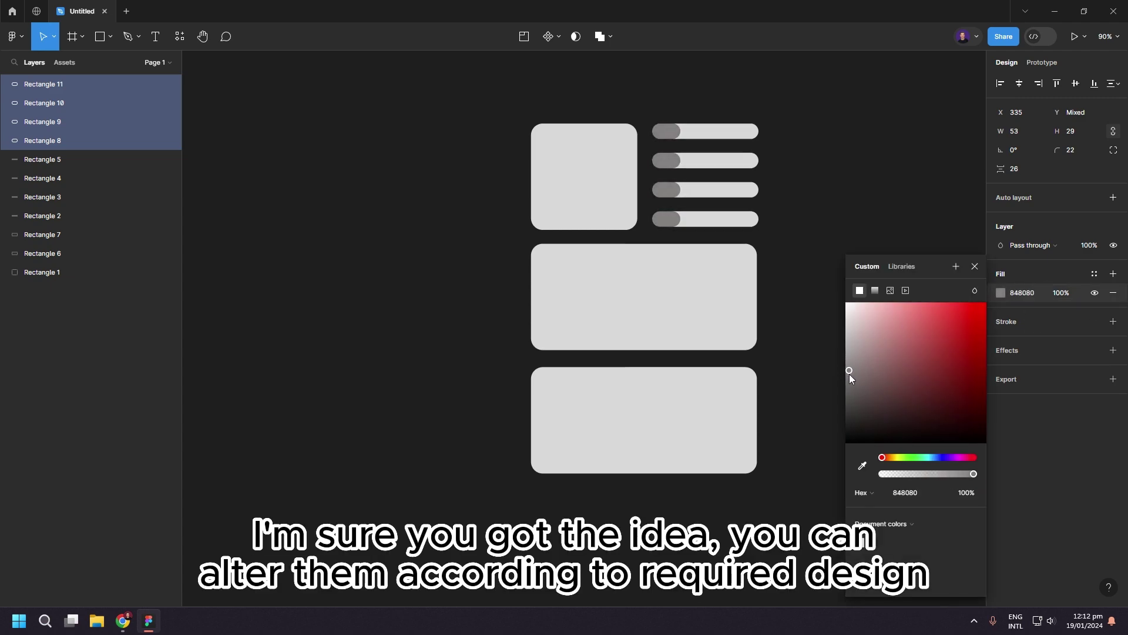
{"action": "left_click", "coordinate": [801, 332]}
Step: Add a narrow 848080 grey strip along the square's left edge
{"action": "left_click", "coordinate": [571, 192]}
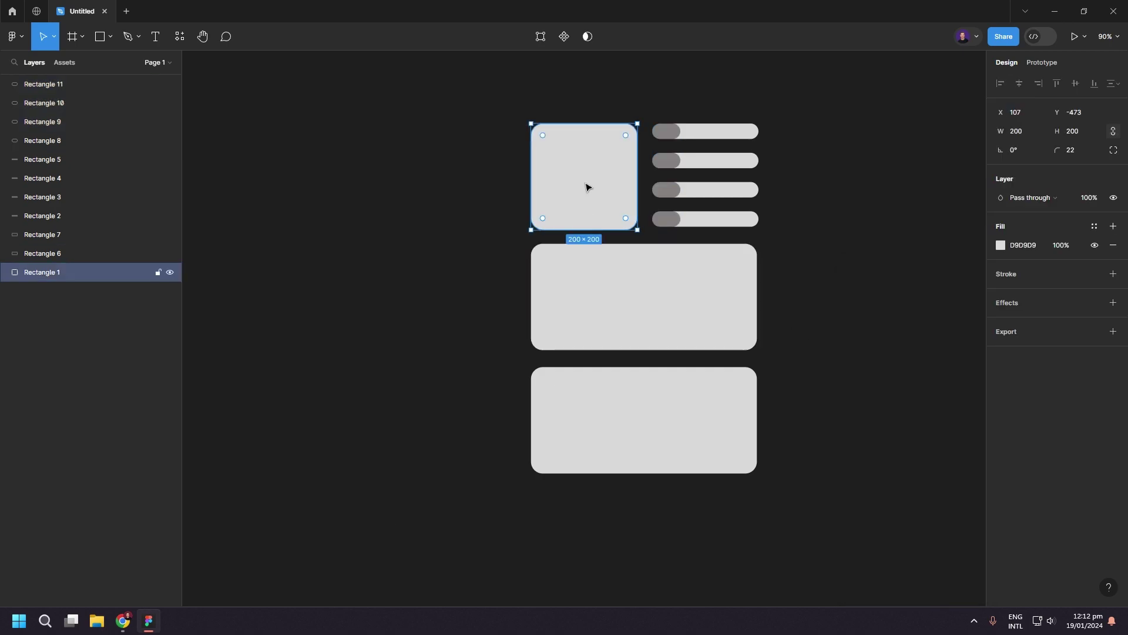
{"action": "key", "text": "ctrl+d"}
{"action": "left_click_drag", "start_coordinate": [638, 183], "coordinate": [564, 188]}
{"action": "key", "text": "i"}
{"action": "left_click", "coordinate": [670, 190]}
{"action": "left_click", "coordinate": [791, 284]}
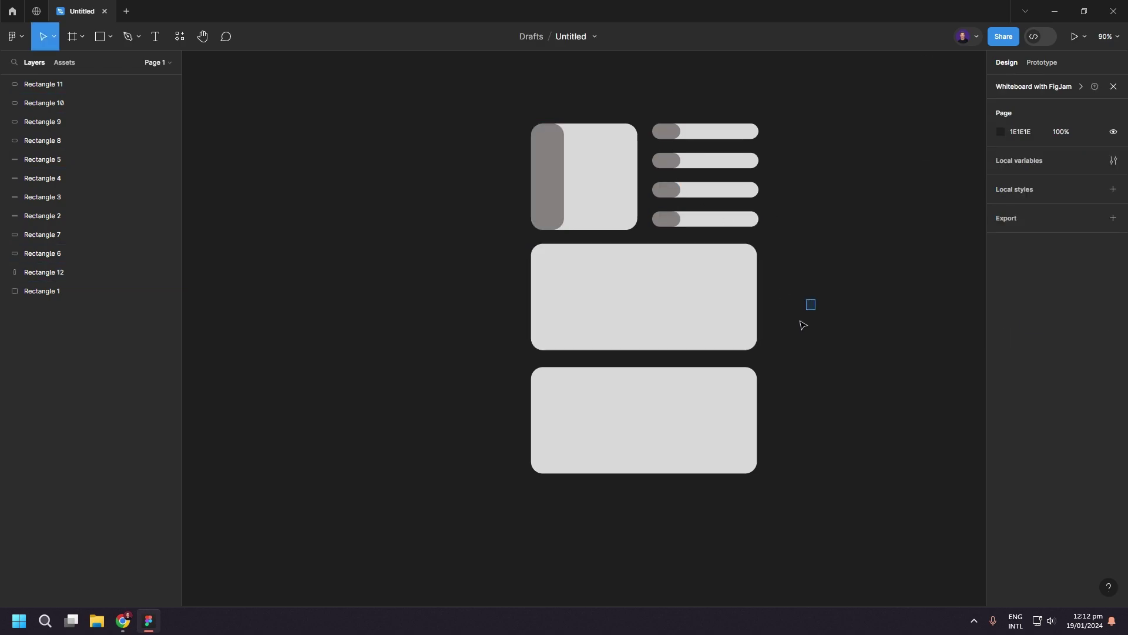
Step: Add matching 848080 grey strips along the left edges of both wide cards
{"action": "left_click_drag", "start_coordinate": [814, 297], "coordinate": [717, 442]}
{"action": "key", "text": "ctrl+d"}
{"action": "left_click_drag", "start_coordinate": [757, 358], "coordinate": [565, 352]}
{"action": "key", "text": "i"}
{"action": "left_click", "coordinate": [547, 177]}
{"action": "key", "text": "Escape"}
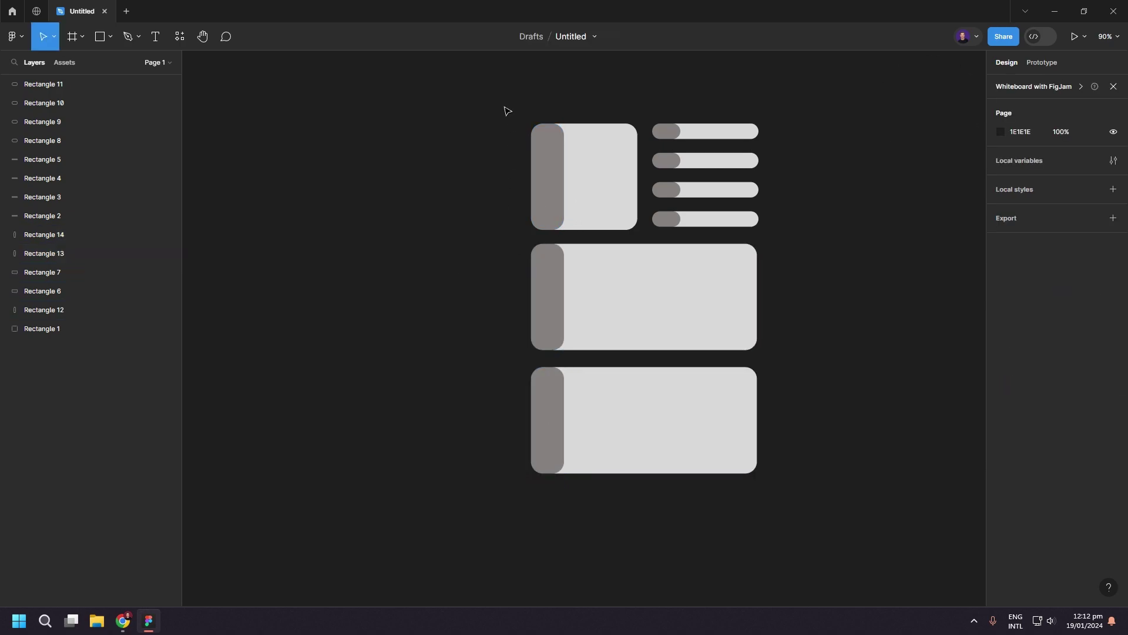
Step: Move the four pill bars apart and make them Component 1 with a second variant
{"action": "left_click_drag", "start_coordinate": [503, 110], "coordinate": [813, 525]}
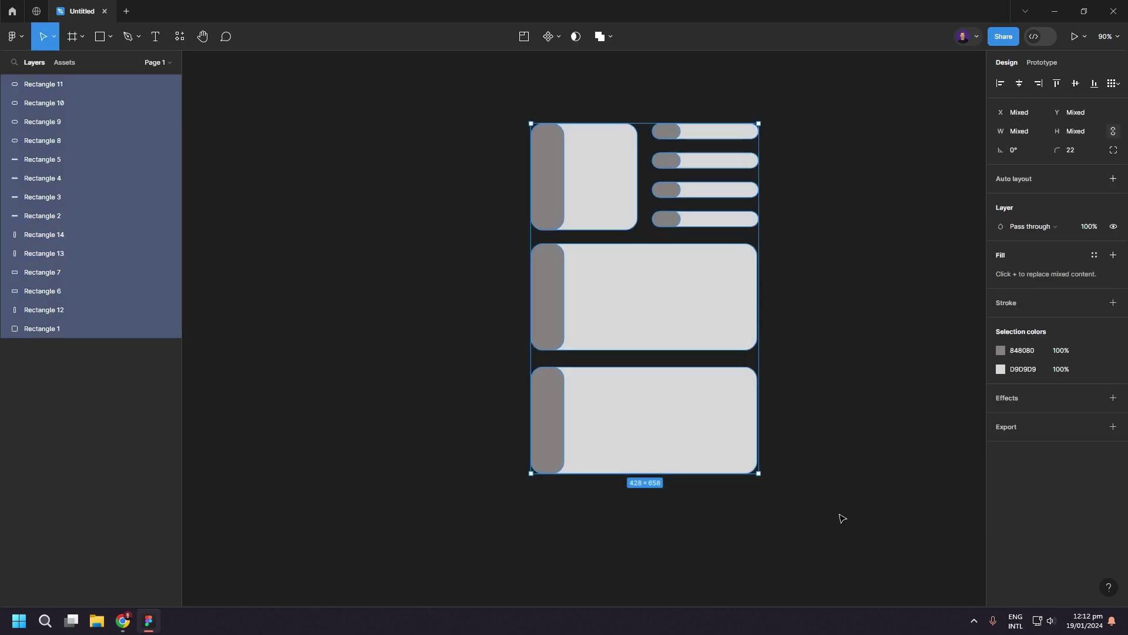
{"action": "left_click", "coordinate": [797, 360]}
{"action": "left_click_drag", "start_coordinate": [787, 94], "coordinate": [651, 238]}
{"action": "left_click_drag", "start_coordinate": [690, 169], "coordinate": [826, 146]}
{"action": "left_click_drag", "start_coordinate": [883, 293], "coordinate": [664, 287]}
{"action": "left_click", "coordinate": [548, 37]}
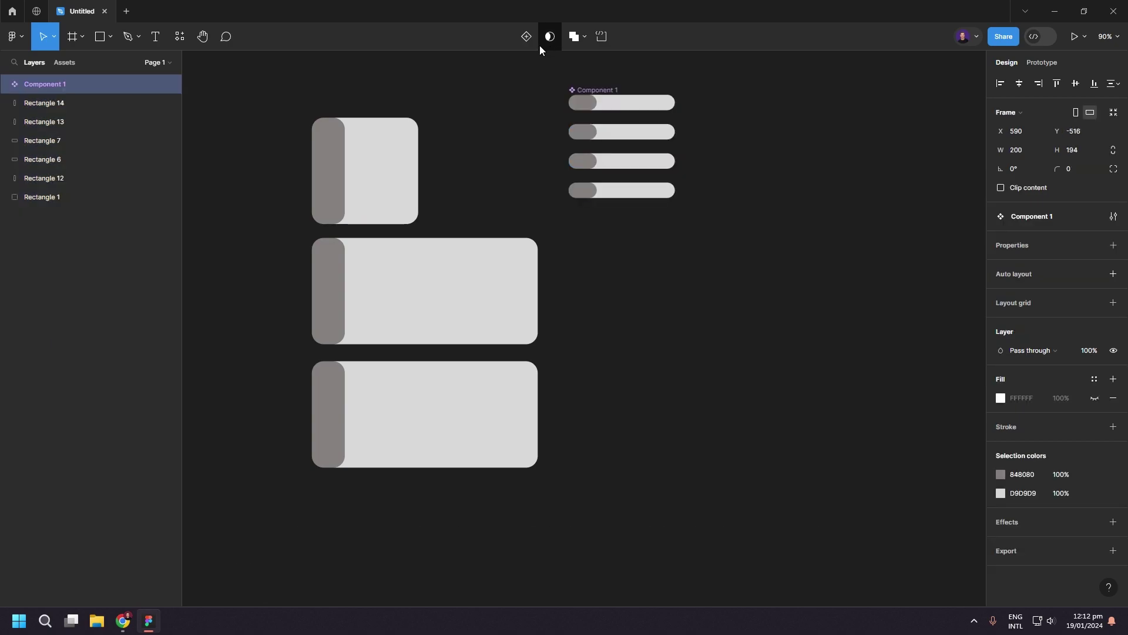
{"action": "left_click", "coordinate": [527, 37]}
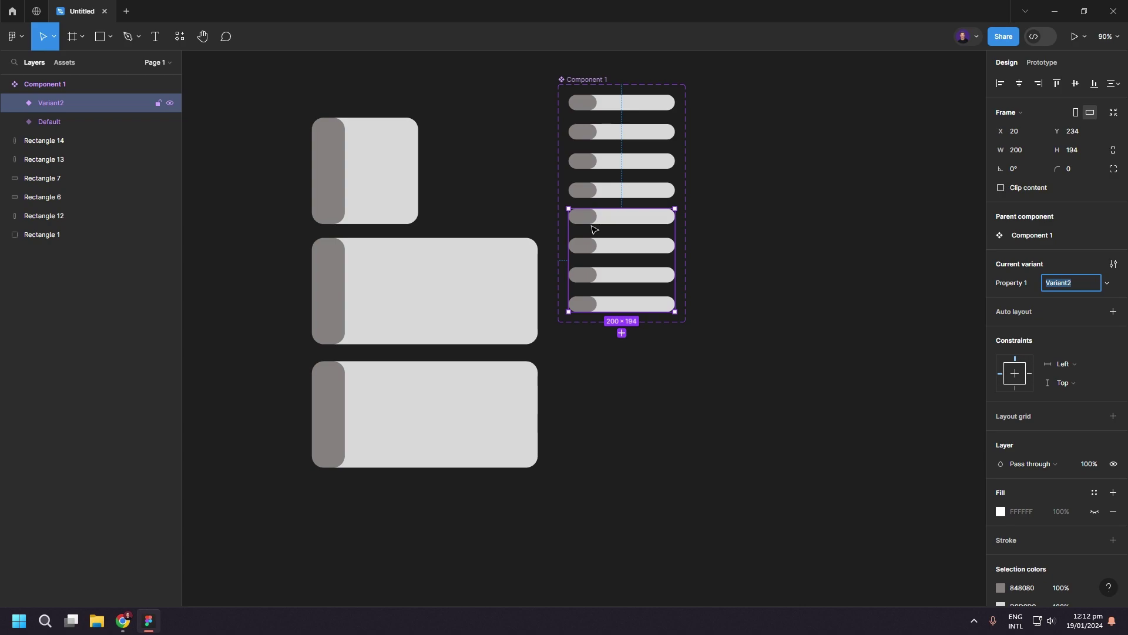
Step: Stretch all four dark segments in Variant2 to the full 200 bar width
{"action": "left_click", "coordinate": [722, 230]}
{"action": "double_click", "coordinate": [582, 216]}
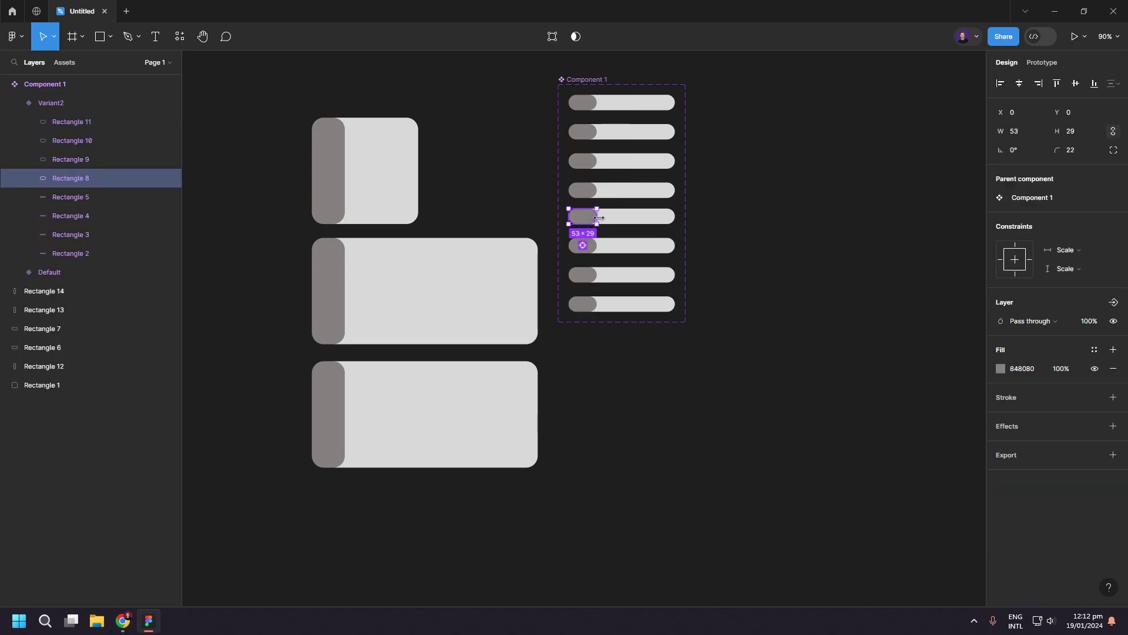
{"action": "left_click_drag", "start_coordinate": [599, 217], "coordinate": [675, 217]}
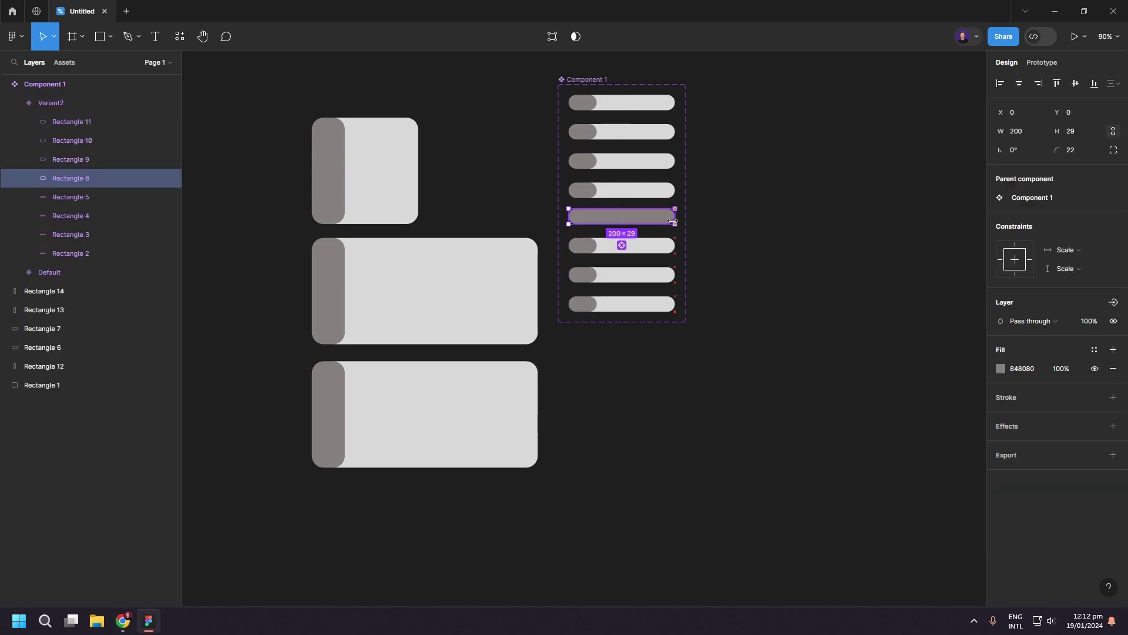
{"action": "left_click", "coordinate": [596, 248]}
{"action": "left_click_drag", "start_coordinate": [597, 247], "coordinate": [675, 247]}
{"action": "left_click", "coordinate": [580, 279]}
{"action": "left_click_drag", "start_coordinate": [597, 274], "coordinate": [675, 274]}
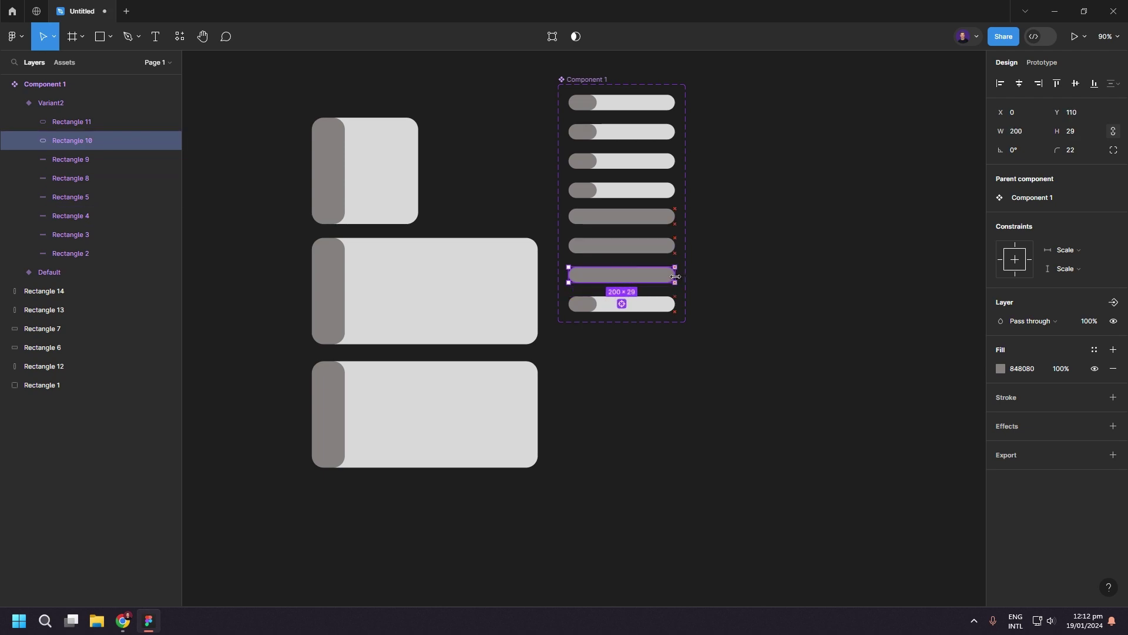
{"action": "left_click", "coordinate": [592, 303]}
{"action": "left_click_drag", "start_coordinate": [597, 303], "coordinate": [674, 309]}
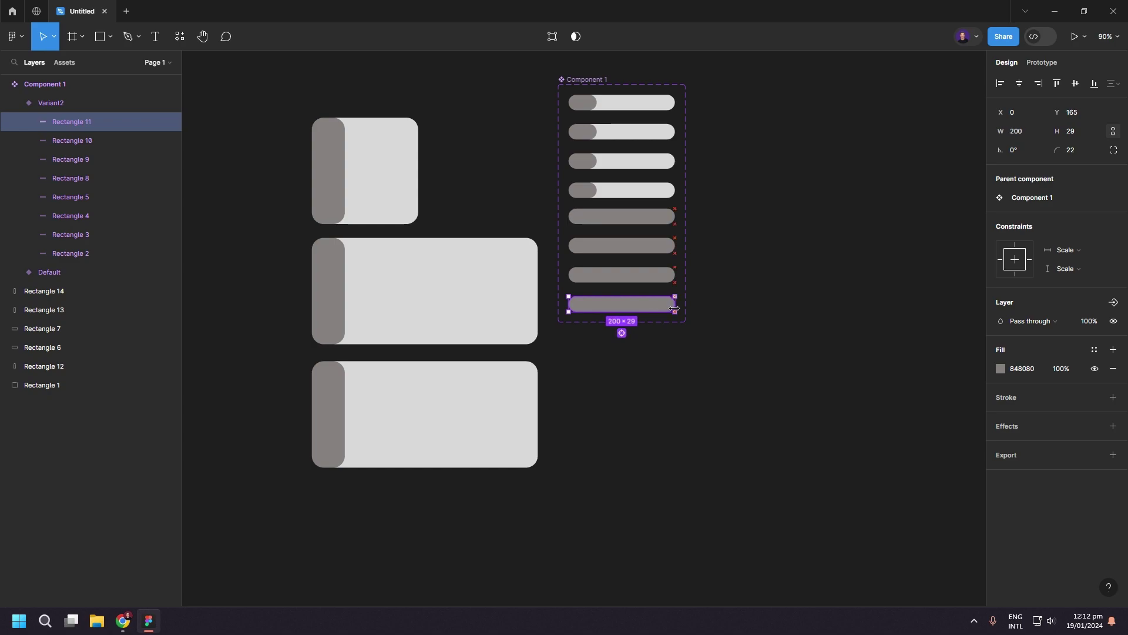
{"action": "left_click", "coordinate": [788, 344]}
Step: Link Component 1's Default variant to Variant2 with an After delay trigger of 800ms
{"action": "left_click", "coordinate": [654, 160]}
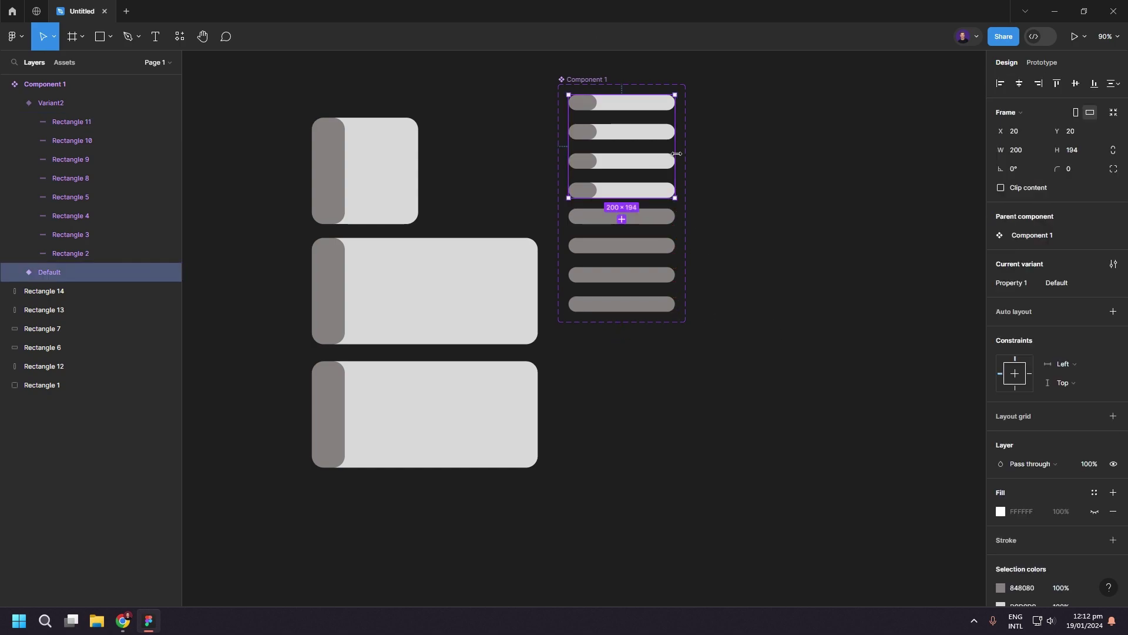
{"action": "left_click", "coordinate": [1034, 64]}
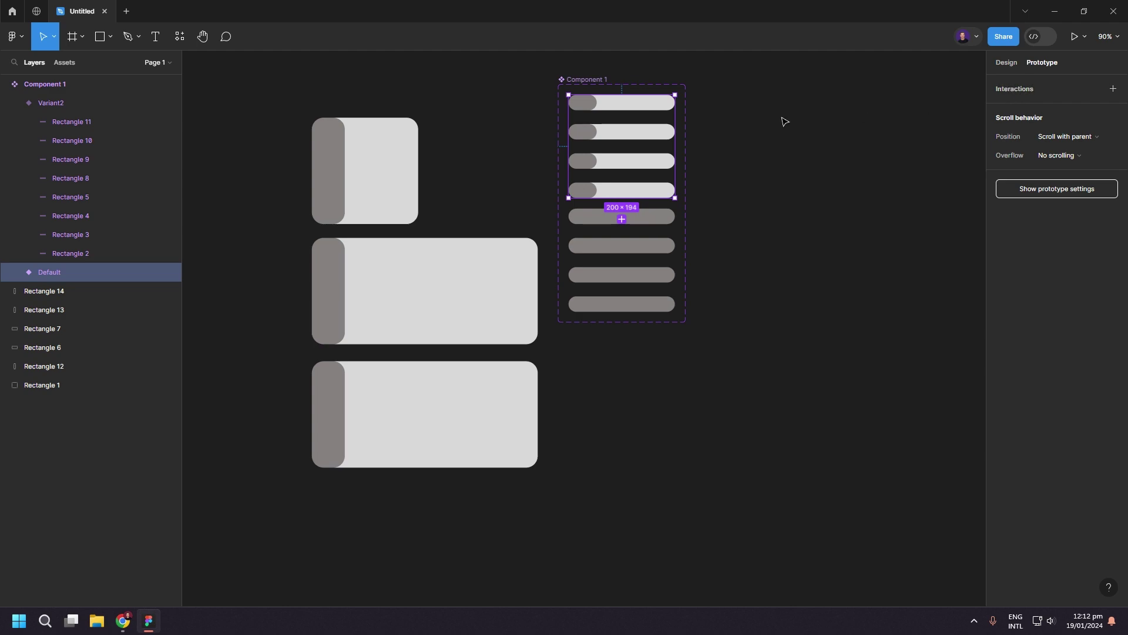
{"action": "left_click_drag", "start_coordinate": [674, 146], "coordinate": [673, 247]}
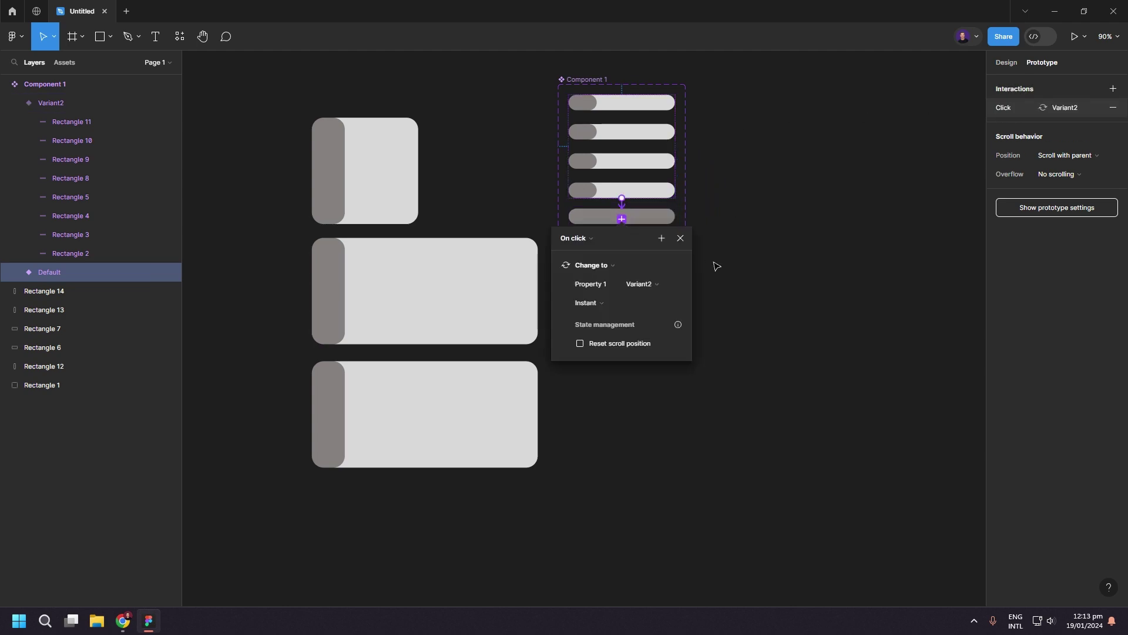
{"action": "left_click", "coordinate": [577, 237]}
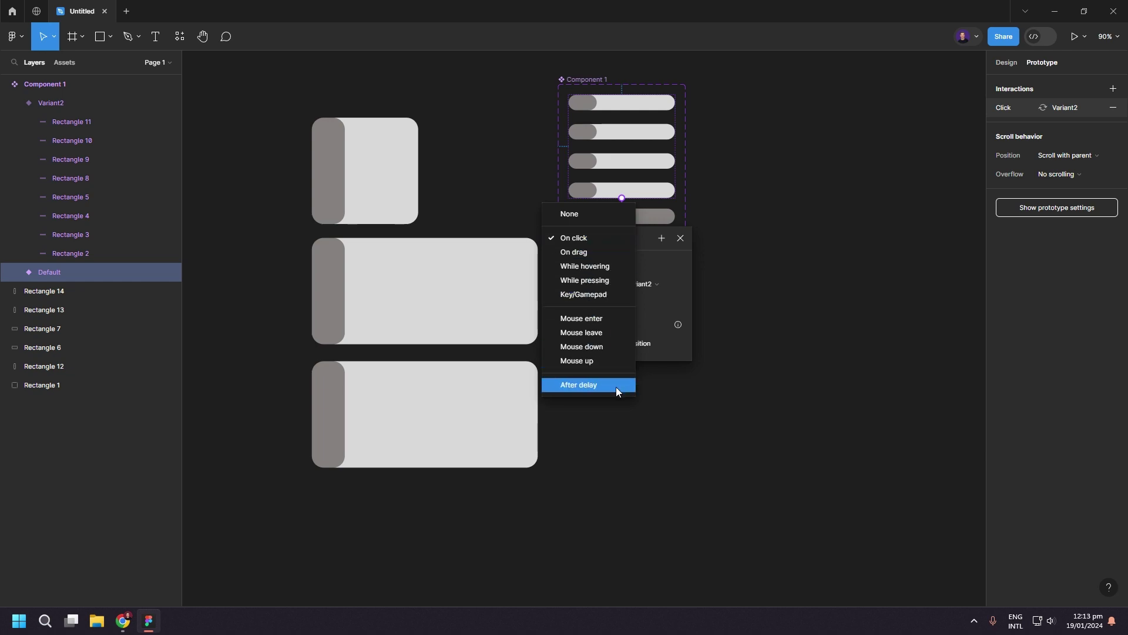
{"action": "left_click", "coordinate": [616, 386]}
{"action": "left_click", "coordinate": [576, 257]}
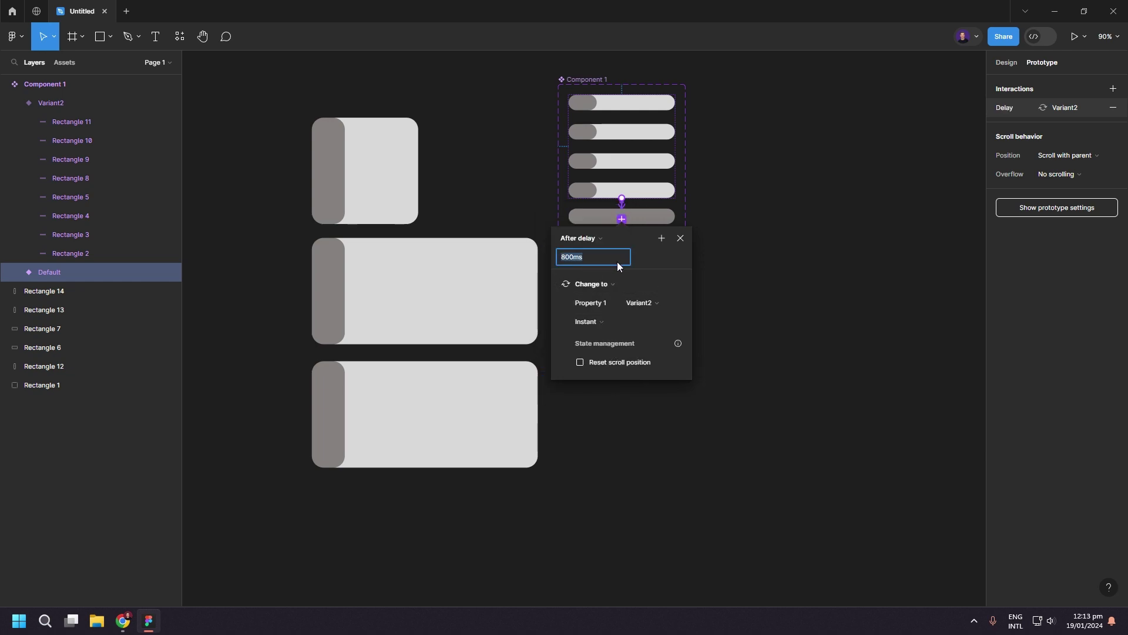
Step: Set the action to Change to Variant2 with a Smart animate, Ease out transition
{"action": "left_click", "coordinate": [657, 284]}
{"action": "left_click", "coordinate": [615, 284]}
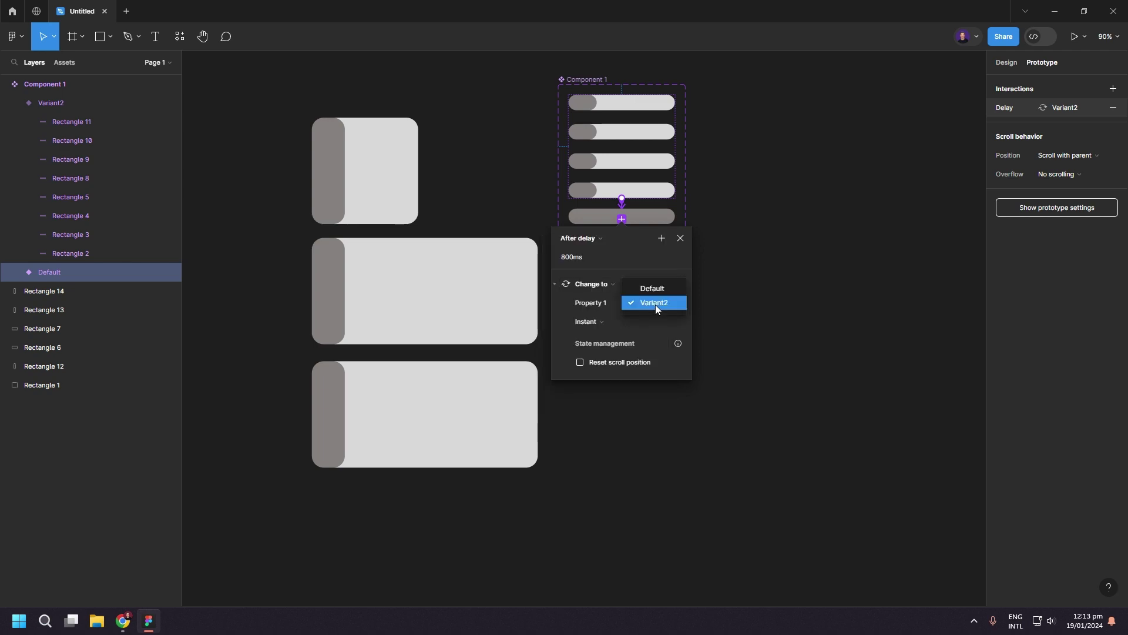
{"action": "left_click", "coordinate": [663, 304]}
{"action": "left_click", "coordinate": [602, 322]}
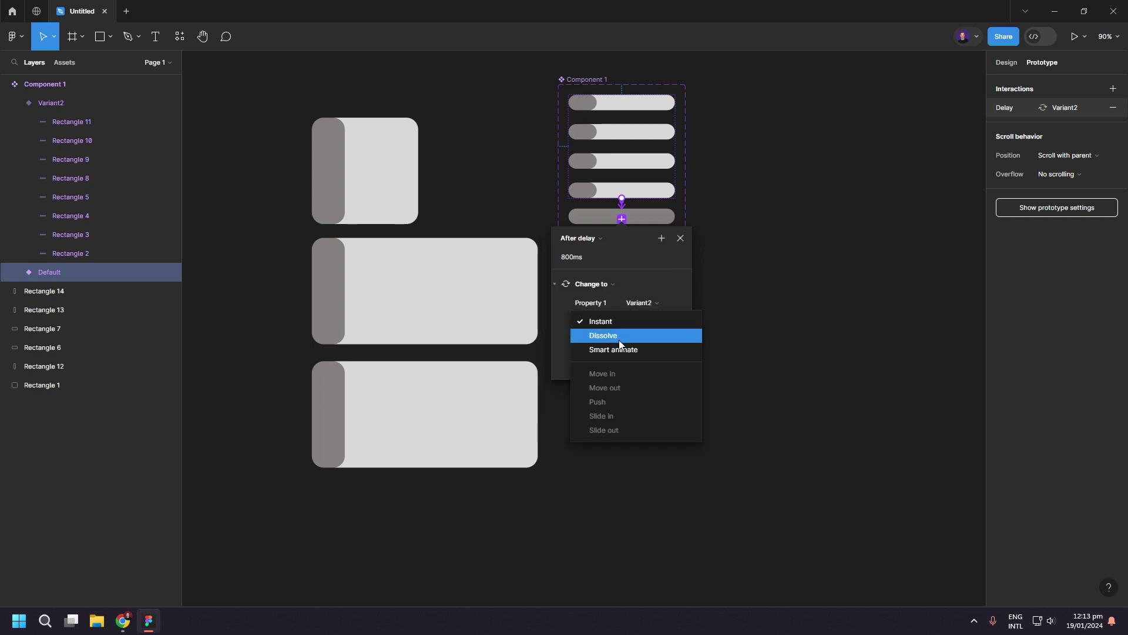
{"action": "left_click", "coordinate": [664, 351]}
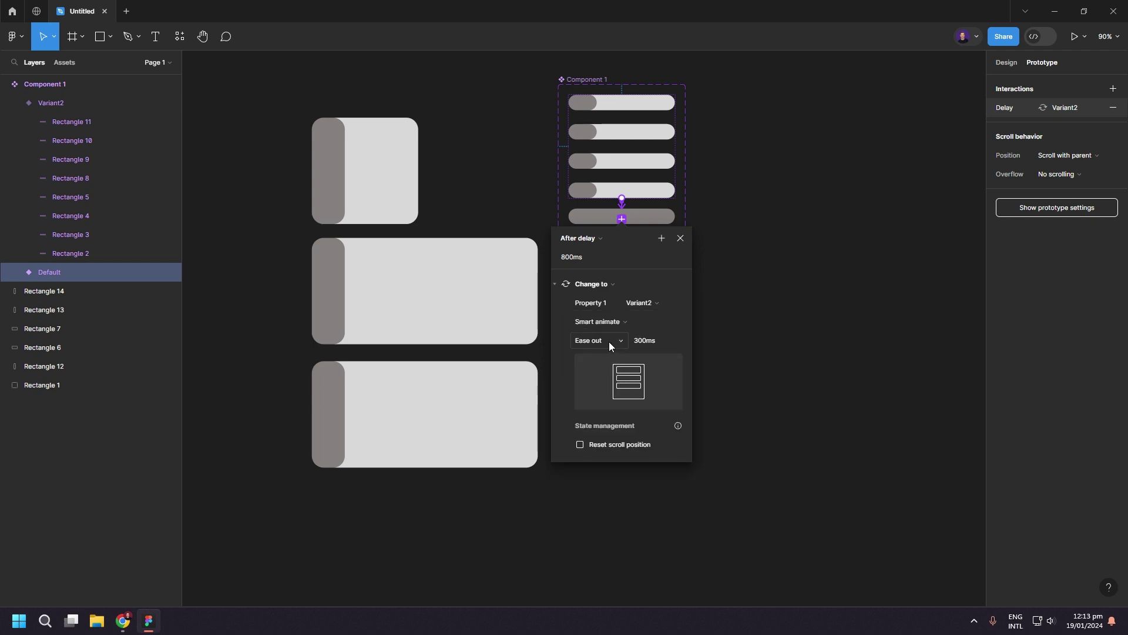
{"action": "left_click", "coordinate": [609, 342]}
{"action": "left_click", "coordinate": [645, 341]}
{"action": "left_click", "coordinate": [680, 238]}
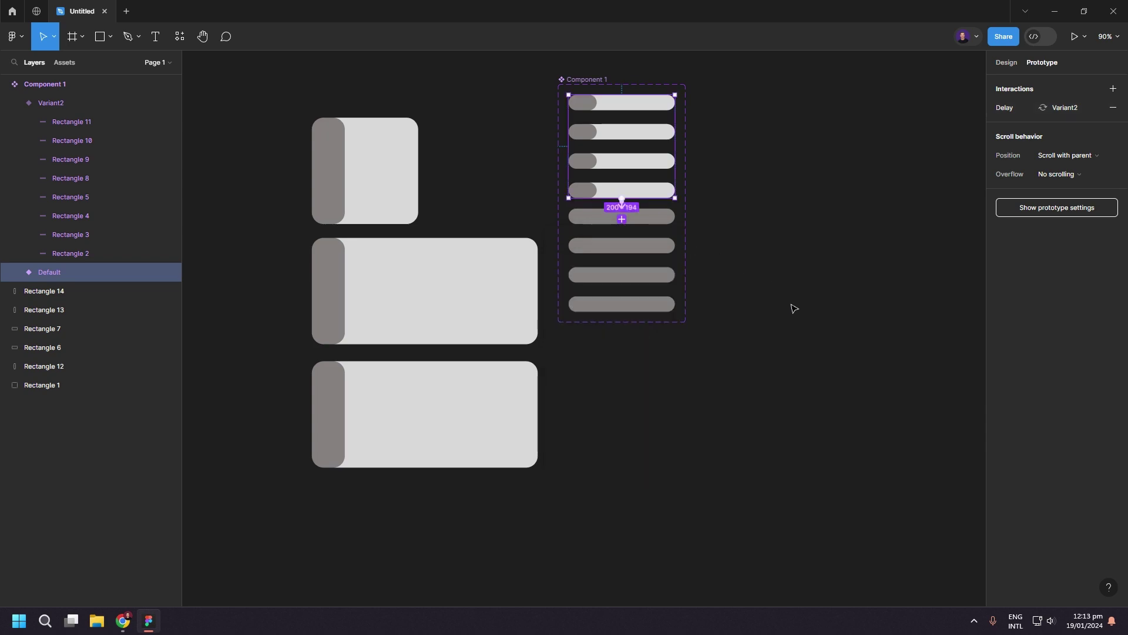
Step: Link Variant2 back to Default with a 1ms After delay trigger and Instant transition
{"action": "left_click", "coordinate": [670, 269]}
{"action": "left_click_drag", "start_coordinate": [674, 260], "coordinate": [673, 150]}
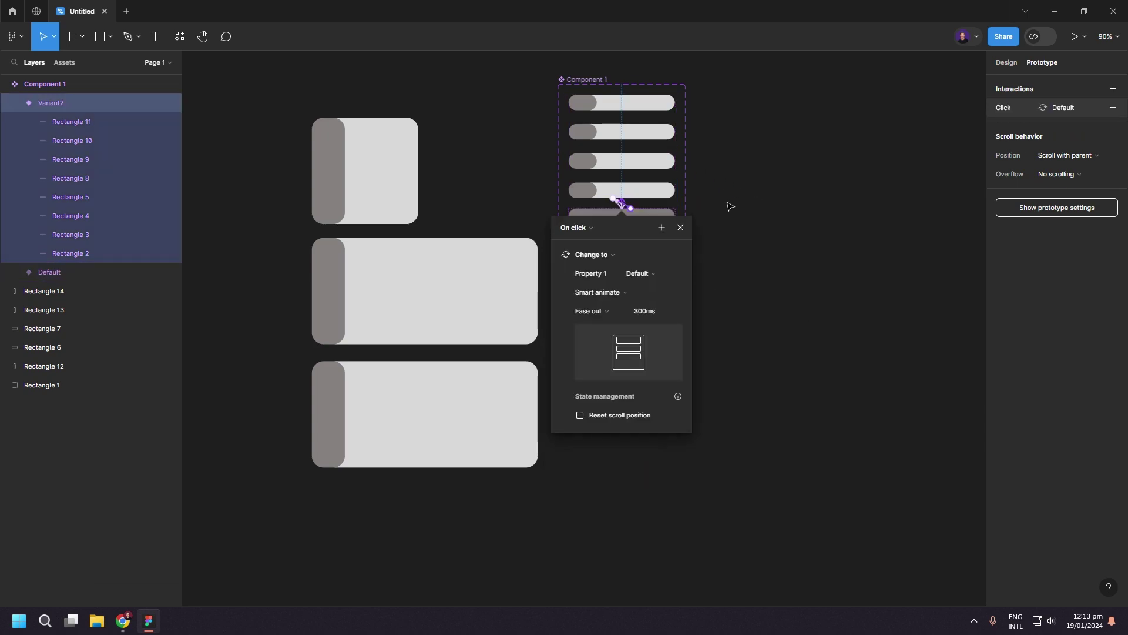
{"action": "left_click", "coordinate": [579, 228]}
{"action": "left_click", "coordinate": [604, 372]}
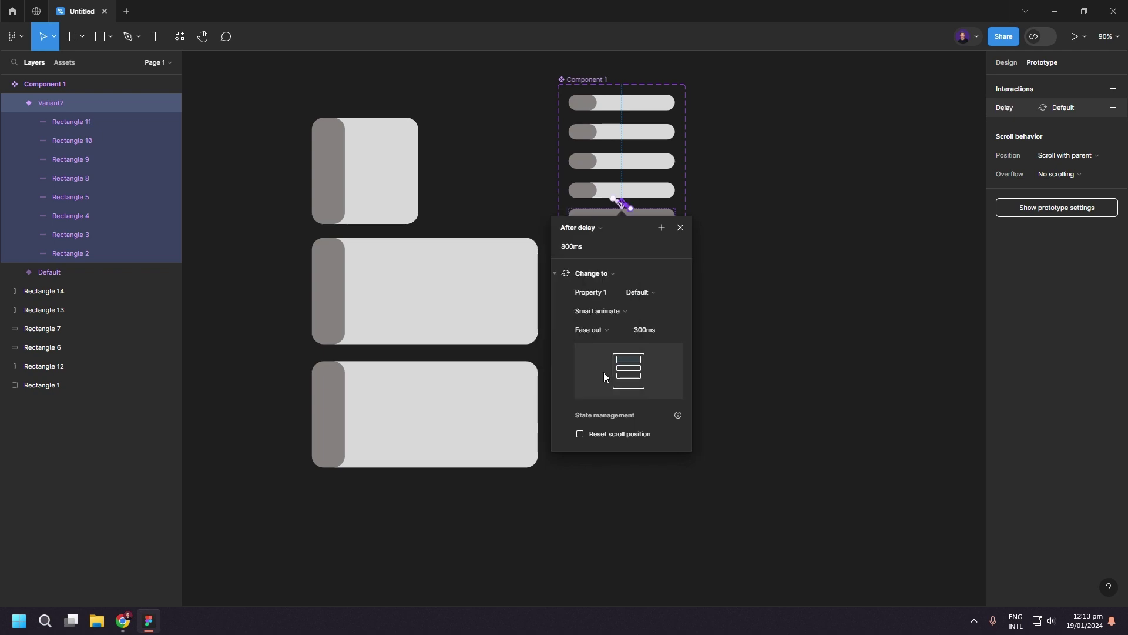
{"action": "left_click", "coordinate": [604, 274]}
{"action": "left_click", "coordinate": [643, 274]}
{"action": "left_click", "coordinate": [622, 309]}
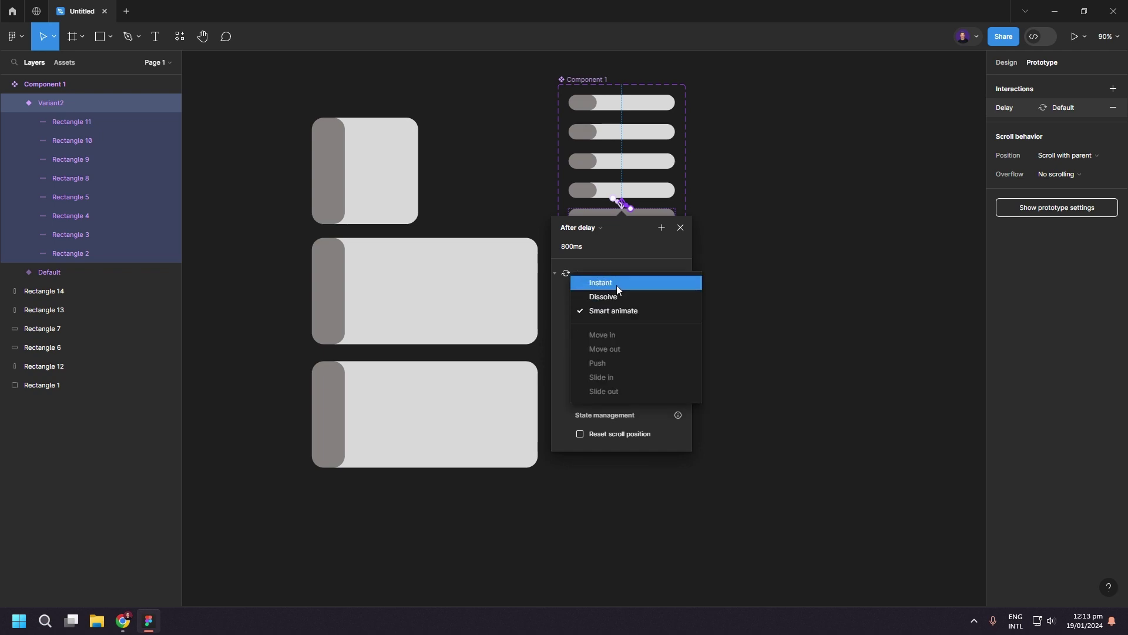
{"action": "left_click", "coordinate": [616, 284]}
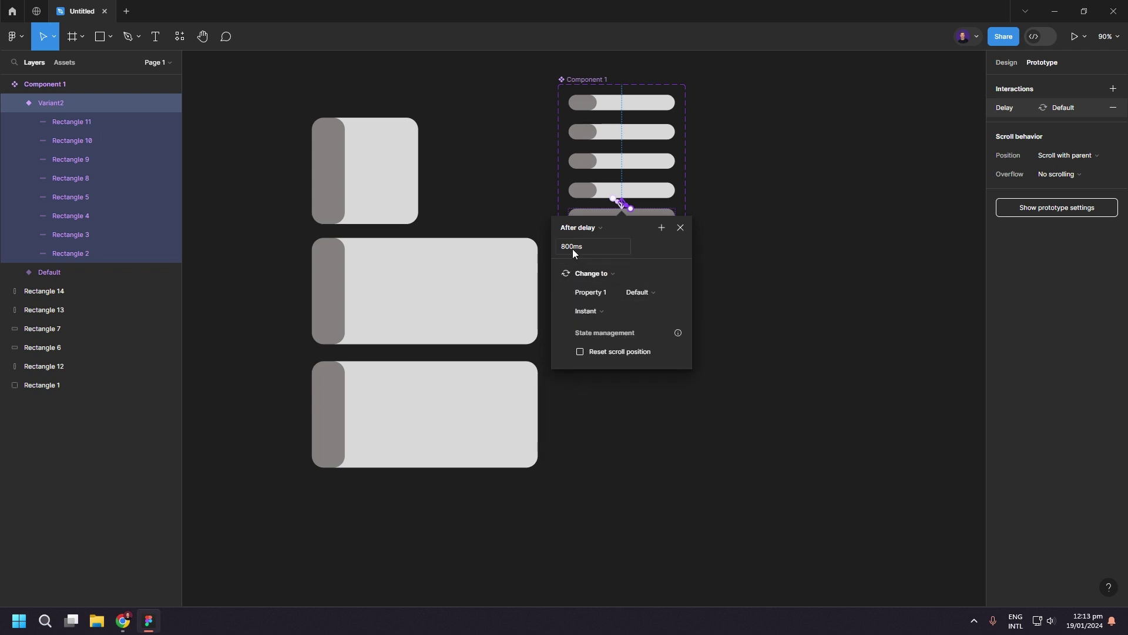
{"action": "type", "text": "1"}
{"action": "key", "text": "Return"}
{"action": "left_click", "coordinate": [680, 228]}
{"action": "left_click", "coordinate": [773, 287]}
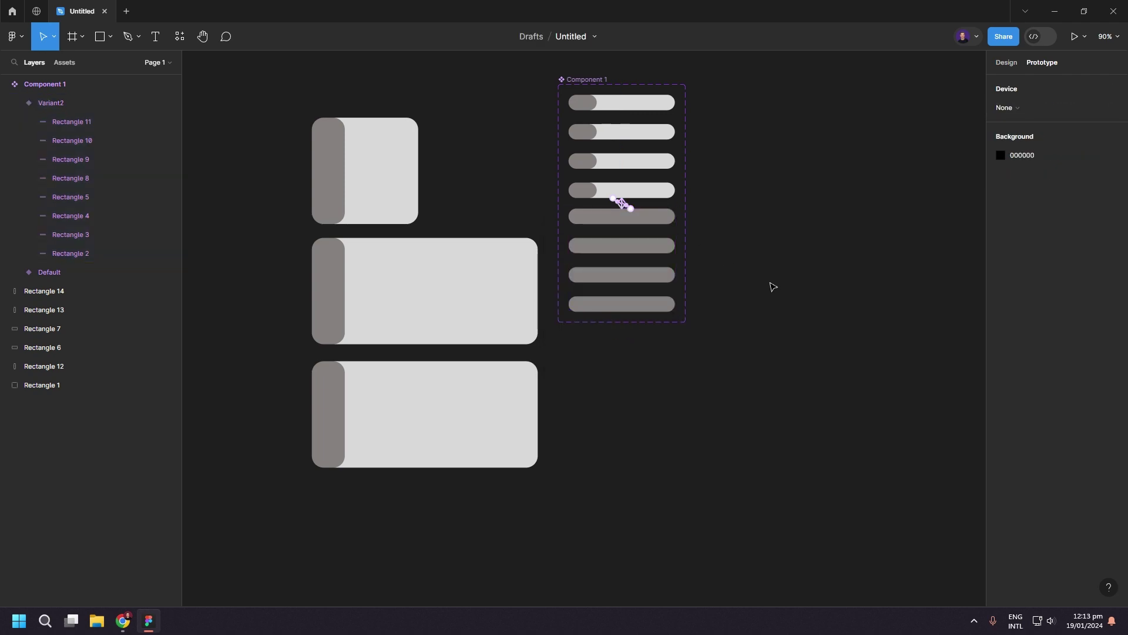
Step: Move the grey-edged square right of Component 1 and make it Component 2 with a Variant2
{"action": "left_click_drag", "start_coordinate": [693, 375], "coordinate": [834, 385]}
{"action": "left_click_drag", "start_coordinate": [454, 139], "coordinate": [924, 154]}
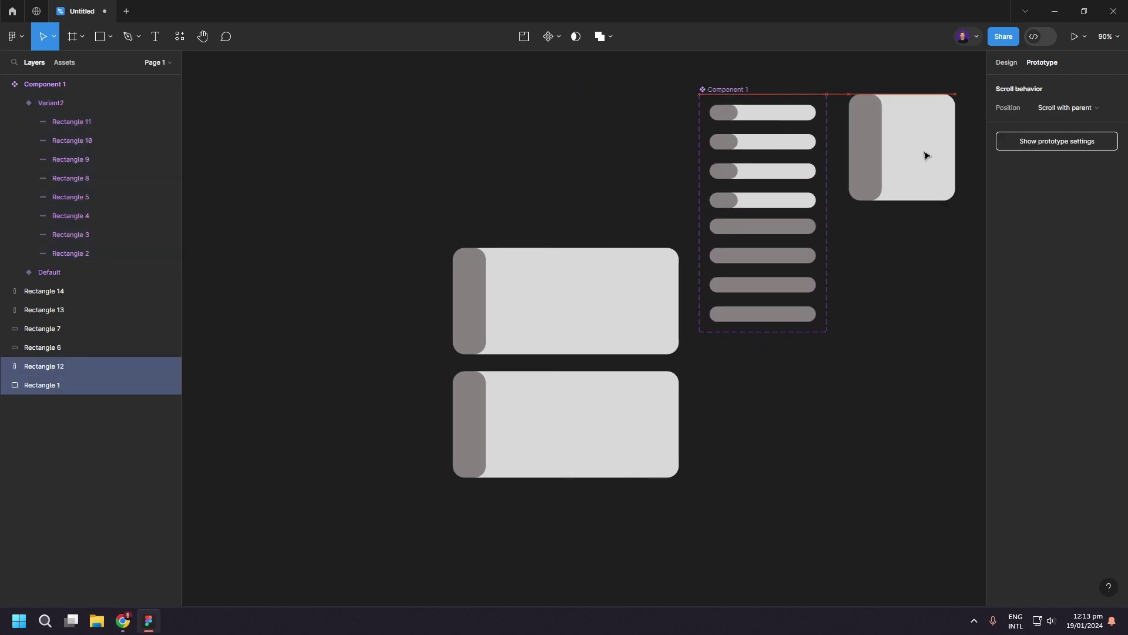
{"action": "left_click", "coordinate": [548, 37]}
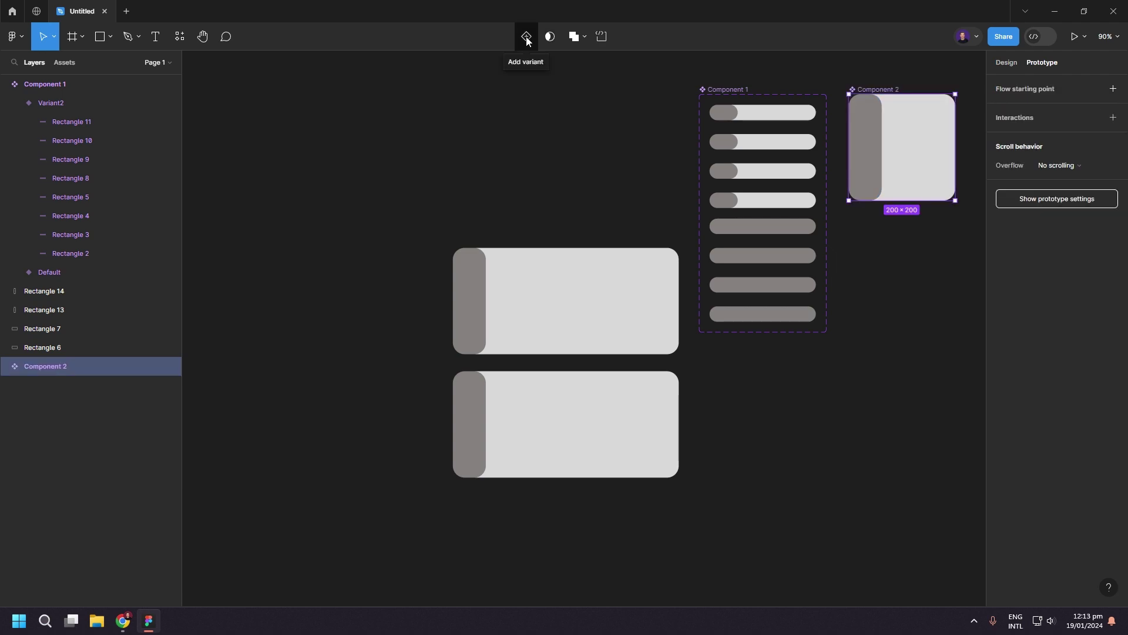
{"action": "left_click", "coordinate": [527, 37]}
{"action": "scroll", "coordinate": [670, 294], "scroll_direction": "right", "scroll_amount": 5}
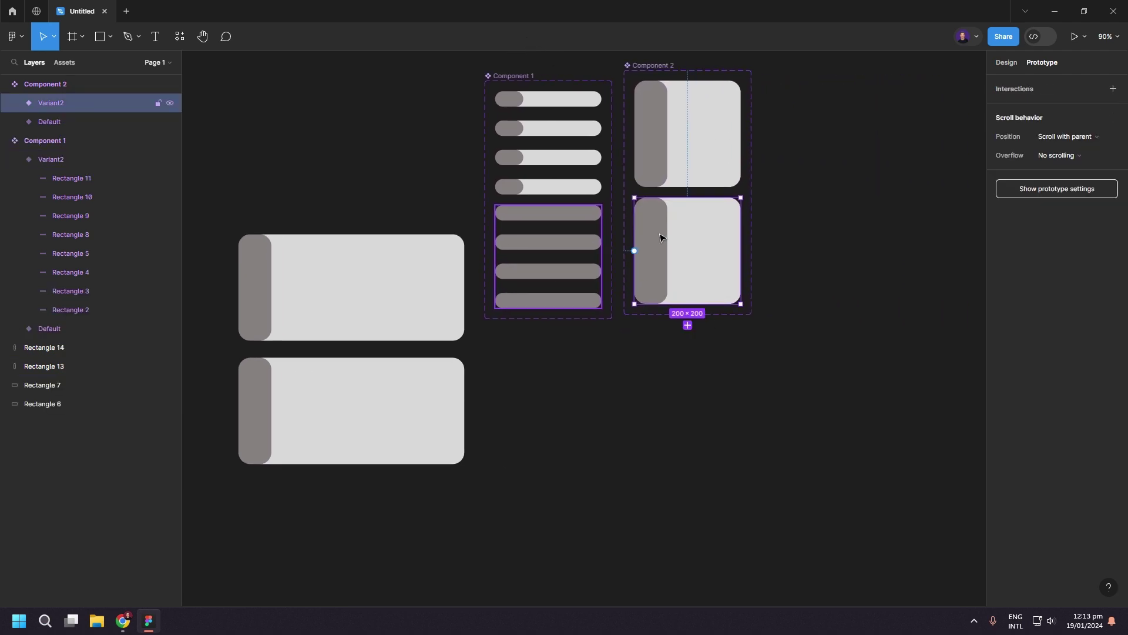
Step: Widen Rectangle 12 in Component 2's Variant2 to 200 px so the square is solid grey
{"action": "left_click", "coordinate": [661, 237]}
{"action": "left_click", "coordinate": [781, 302]}
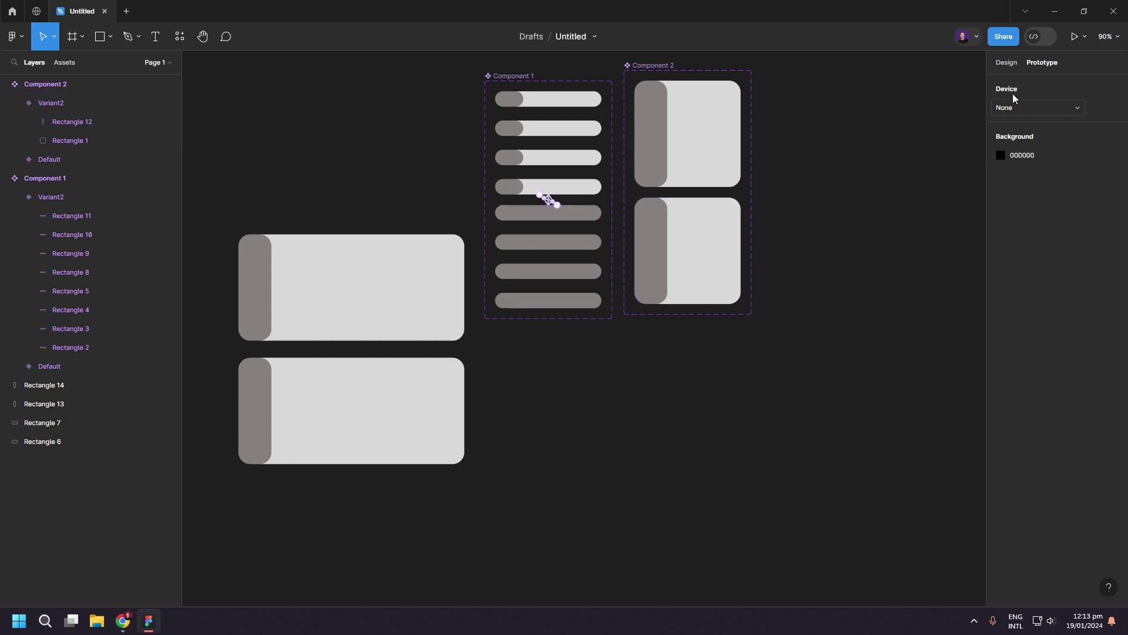
{"action": "left_click", "coordinate": [1006, 62]}
{"action": "left_click", "coordinate": [654, 244]}
{"action": "left_click_drag", "start_coordinate": [667, 251], "coordinate": [741, 251]}
{"action": "left_click", "coordinate": [788, 221]}
Step: Link Component 2's Default to Variant2 with an After delay trigger and Smart animate transition
{"action": "left_click", "coordinate": [707, 148]}
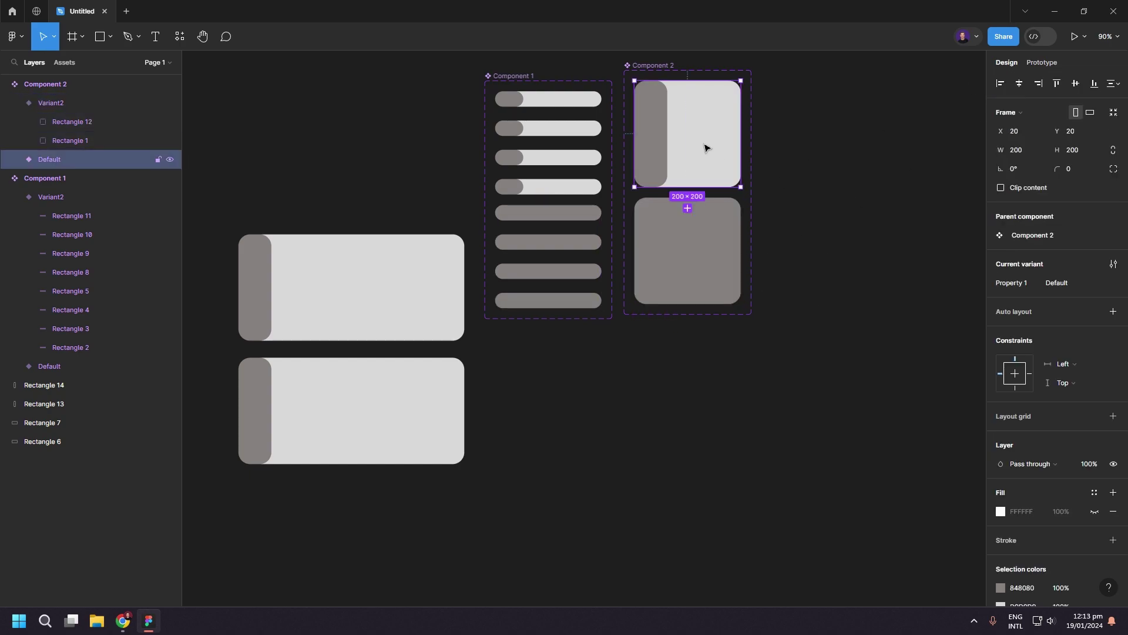
{"action": "left_click", "coordinate": [1041, 63]}
{"action": "left_click_drag", "start_coordinate": [741, 134], "coordinate": [729, 248]}
{"action": "left_click", "coordinate": [653, 227]}
{"action": "left_click", "coordinate": [668, 374]}
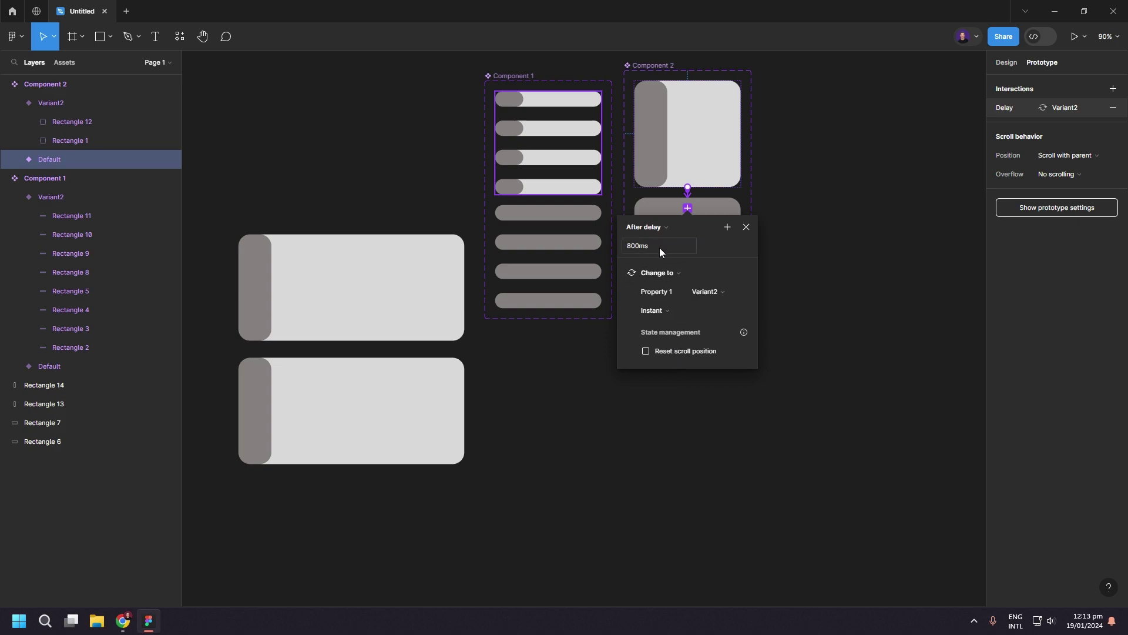
{"action": "left_click", "coordinate": [652, 311]}
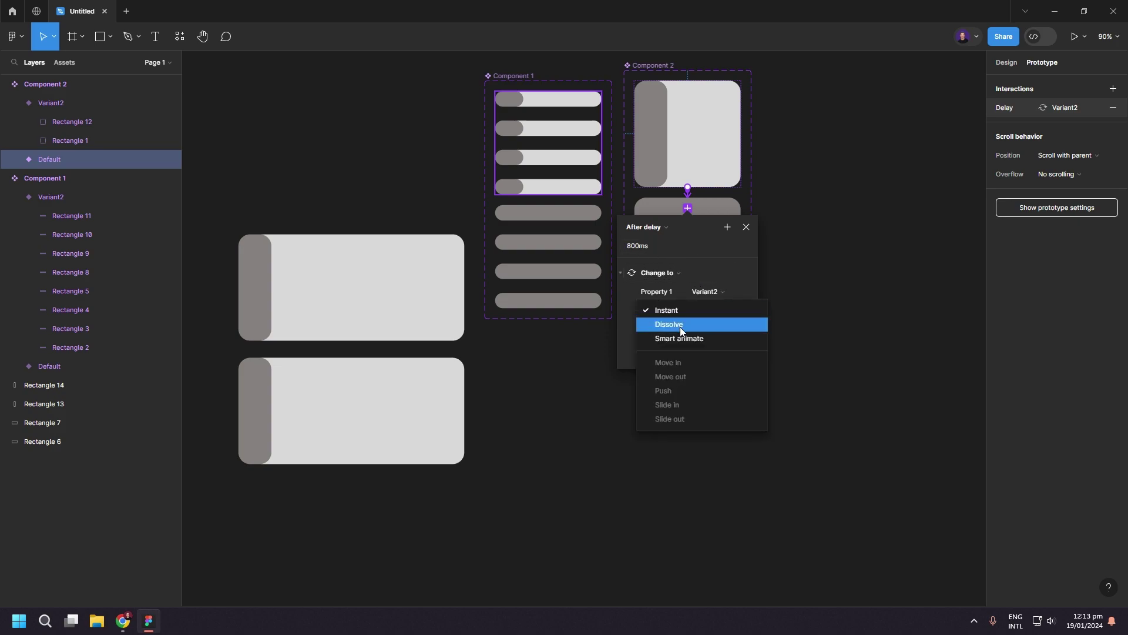
{"action": "left_click", "coordinate": [677, 338]}
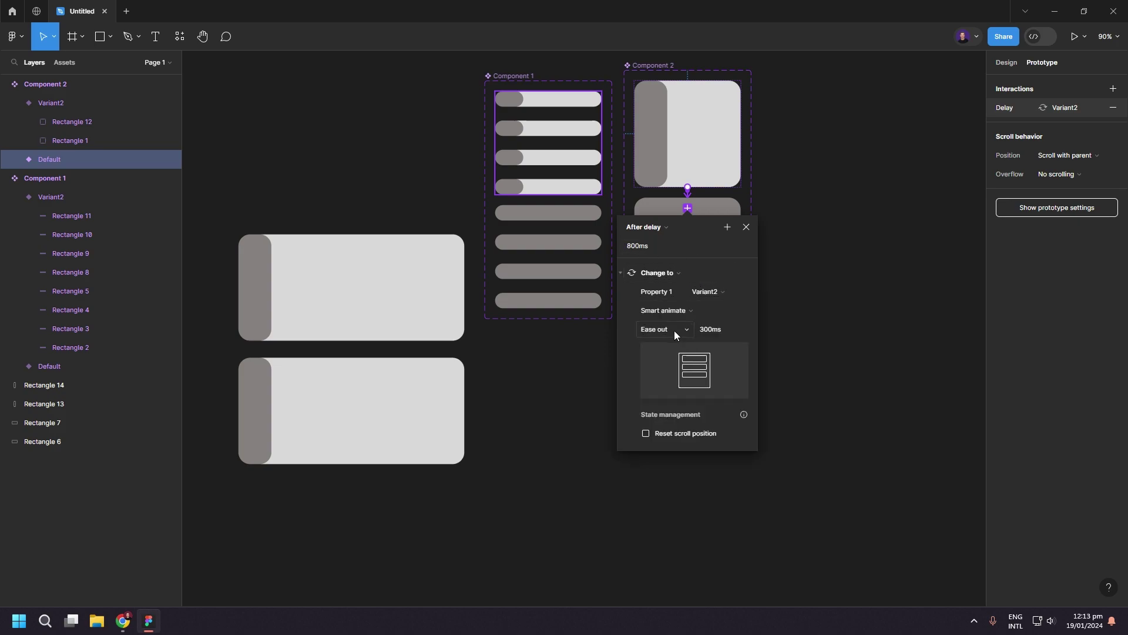
{"action": "left_click", "coordinate": [746, 228]}
{"action": "left_click", "coordinate": [793, 274]}
Step: Link Variant2 back to Default with a 1ms After delay trigger and Instant transition
{"action": "left_click", "coordinate": [738, 269]}
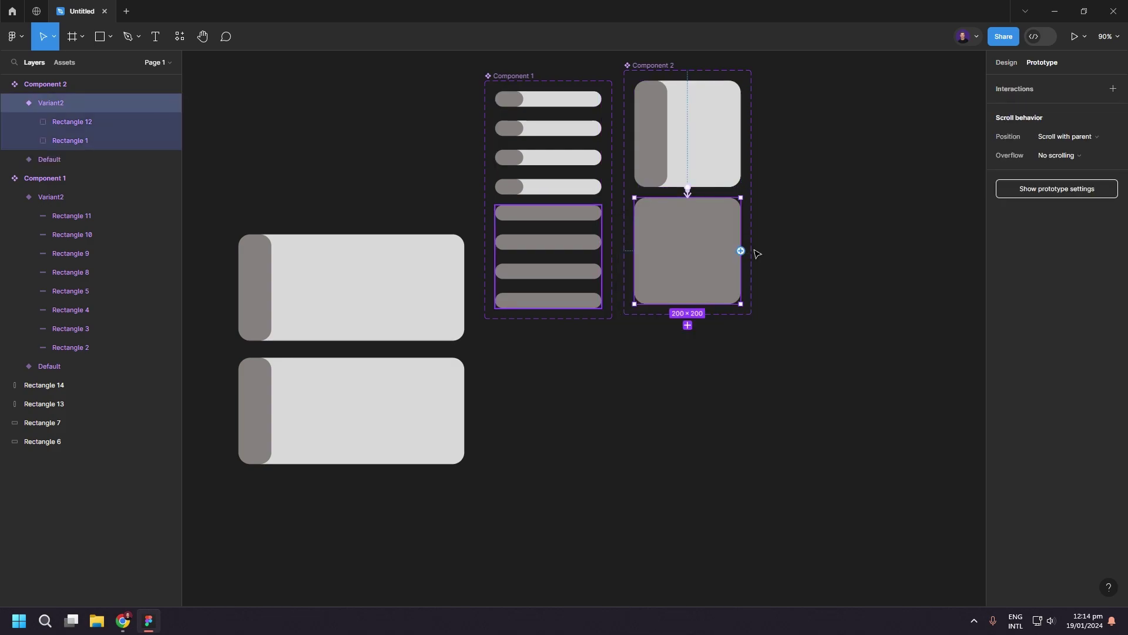
{"action": "left_click_drag", "start_coordinate": [741, 250], "coordinate": [733, 131]}
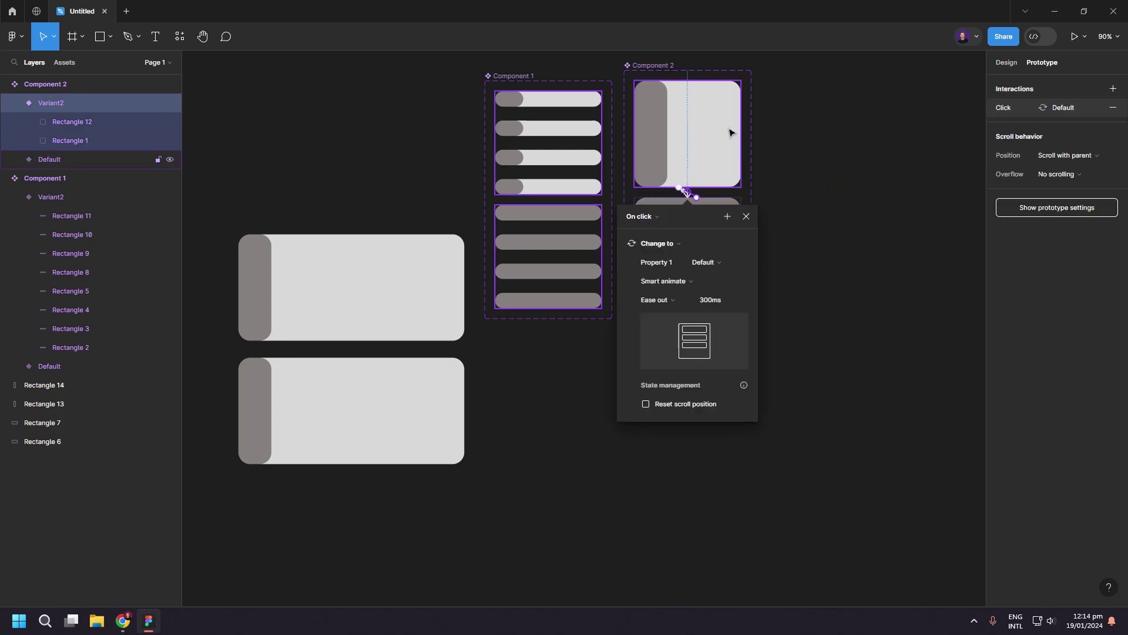
{"action": "left_click", "coordinate": [636, 216]}
{"action": "left_click", "coordinate": [655, 361]}
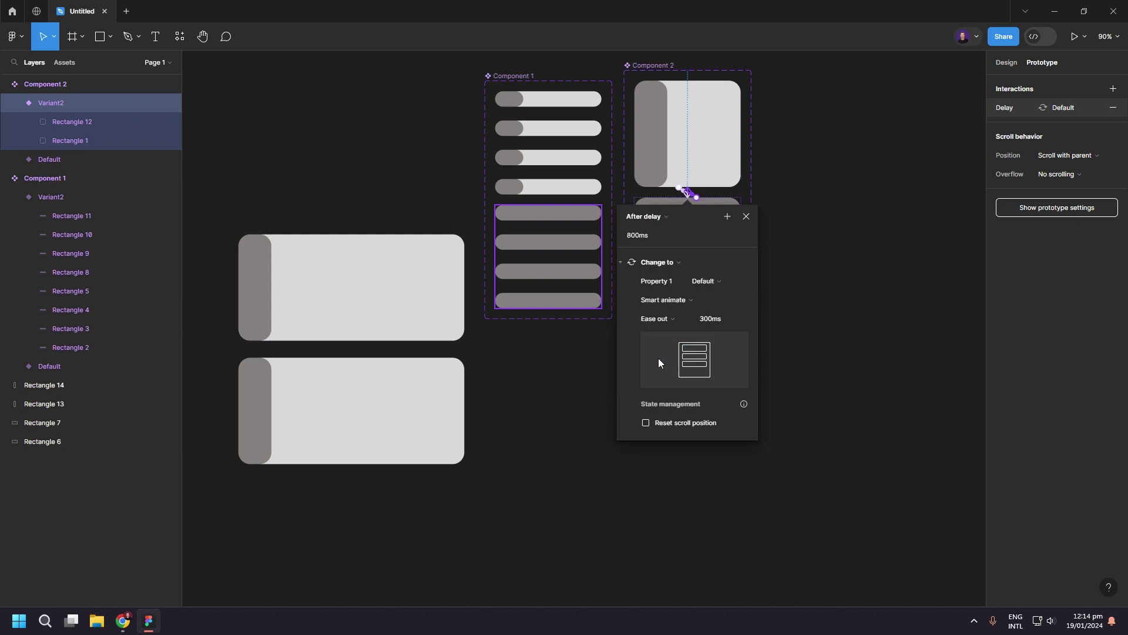
{"action": "left_click", "coordinate": [664, 301]}
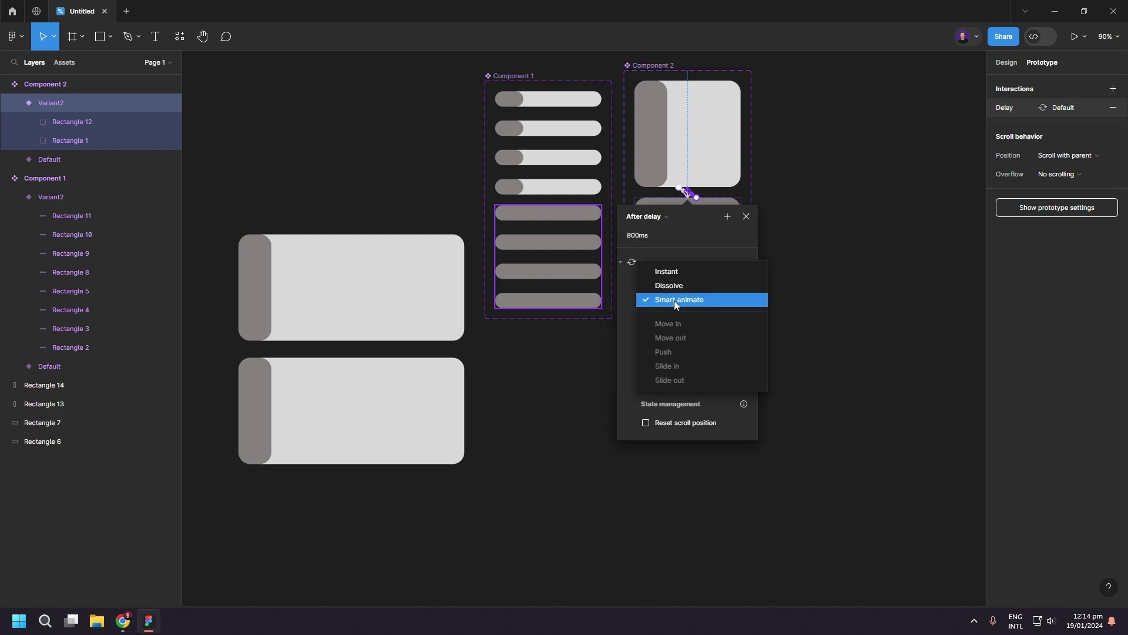
{"action": "left_click", "coordinate": [689, 269]}
{"action": "left_click", "coordinate": [630, 235]}
{"action": "type", "text": "1"}
{"action": "key", "text": "Return"}
{"action": "left_click", "coordinate": [779, 242]}
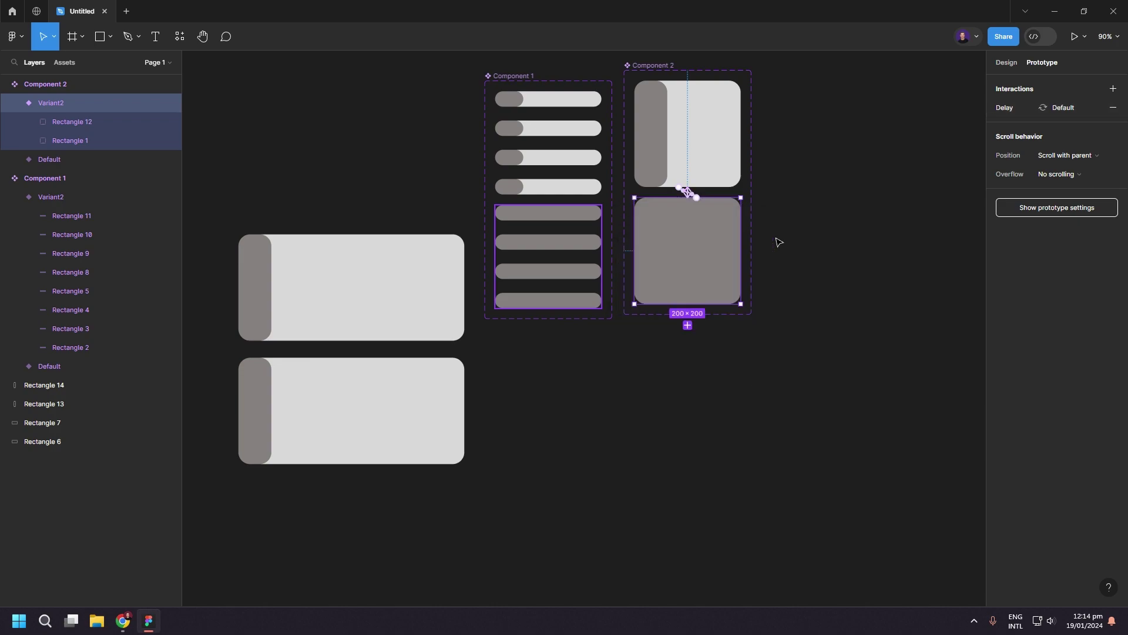
{"action": "left_click", "coordinate": [847, 324]}
Step: Move the wide card next to Component 2 and make it Component 3 with a Variant2
{"action": "left_click_drag", "start_coordinate": [212, 207], "coordinate": [880, 132]}
{"action": "left_click", "coordinate": [876, 295]}
{"action": "left_click_drag", "start_coordinate": [876, 295], "coordinate": [659, 340]}
{"action": "left_click_drag", "start_coordinate": [800, 270], "coordinate": [565, 137]}
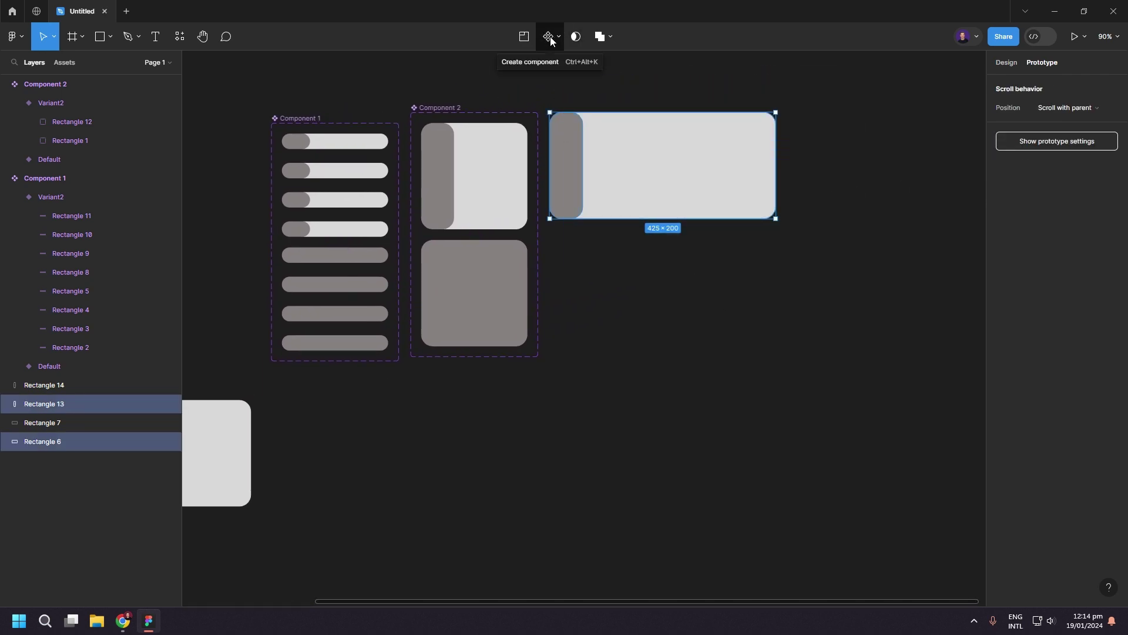
{"action": "left_click", "coordinate": [551, 39]}
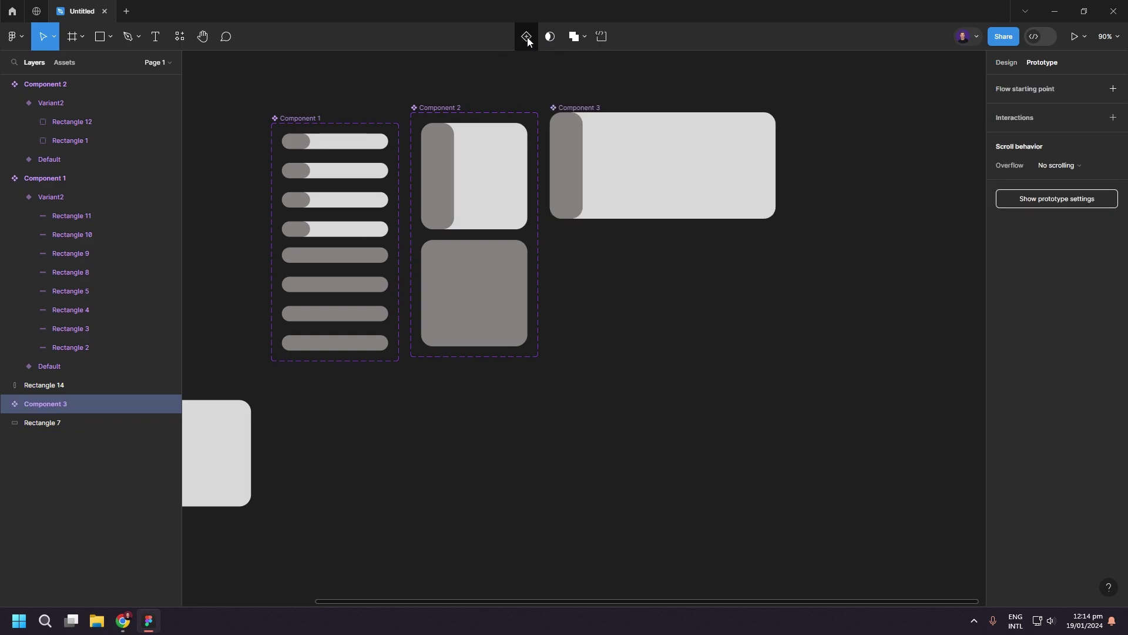
{"action": "left_click", "coordinate": [527, 38]}
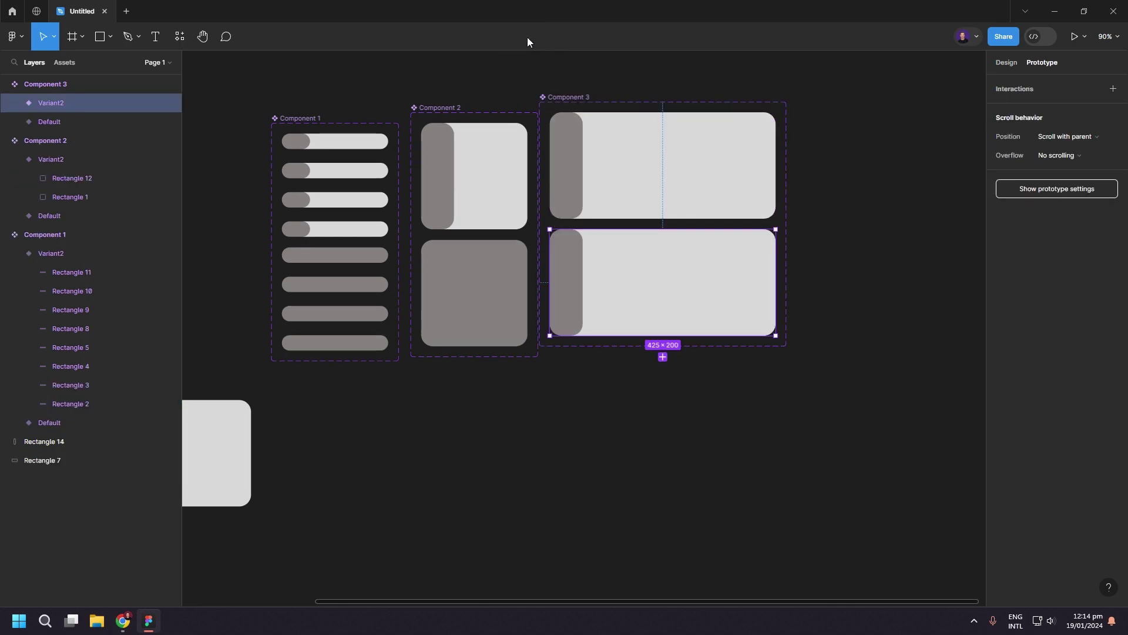
Step: Stretch Rectangle 13's grey bar in Variant2 across the full card width
{"action": "left_click", "coordinate": [821, 267]}
{"action": "double_click", "coordinate": [570, 283]}
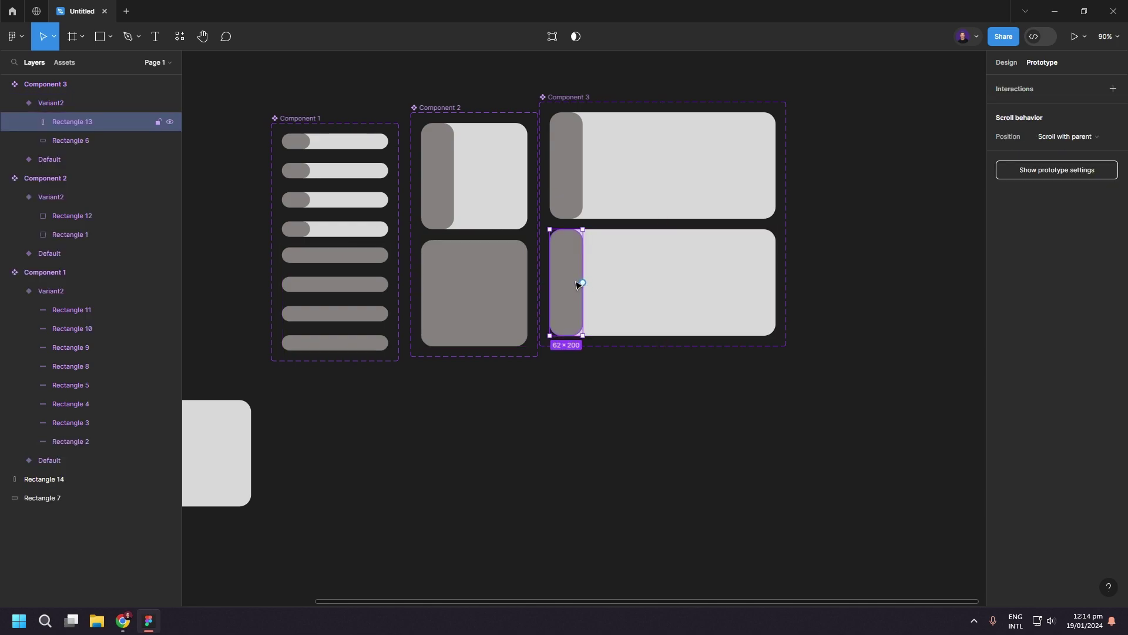
{"action": "left_click", "coordinate": [1005, 67]}
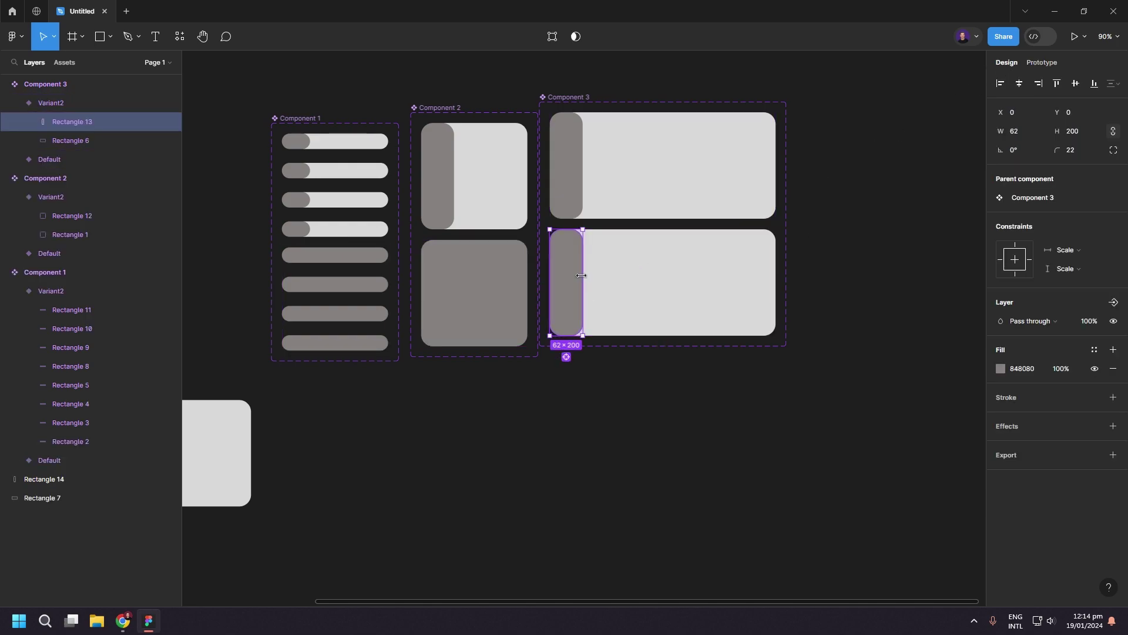
{"action": "left_click_drag", "start_coordinate": [582, 272], "coordinate": [775, 267]}
{"action": "left_click", "coordinate": [866, 275]}
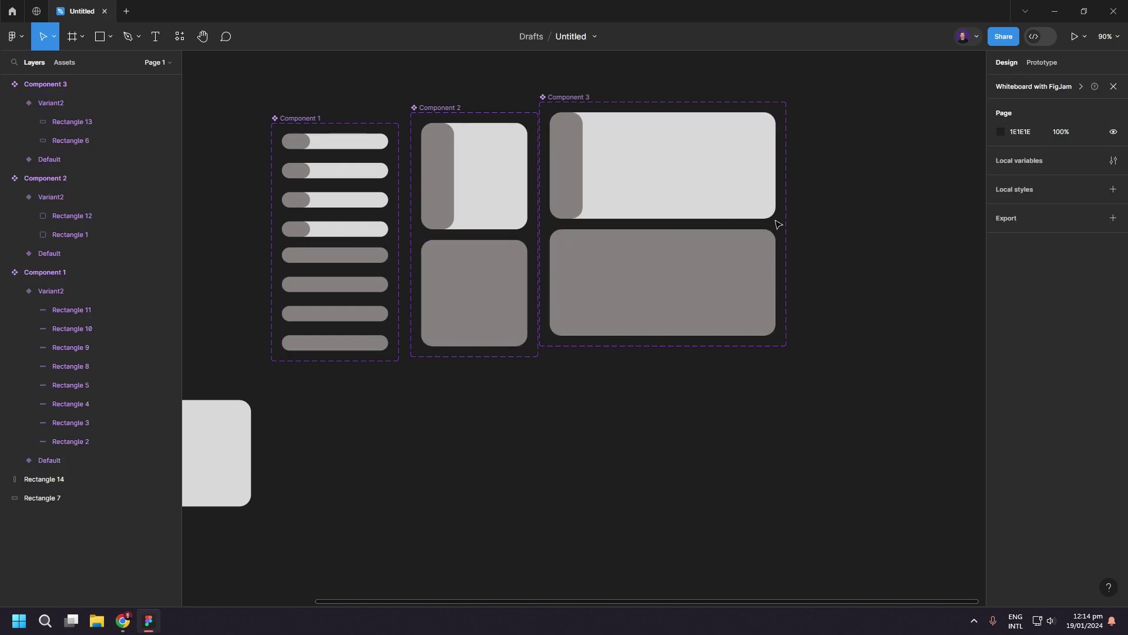
Step: Link Component 3's Default variant to Variant2 with an After delay trigger and Smart animate
{"action": "left_click", "coordinate": [1038, 63]}
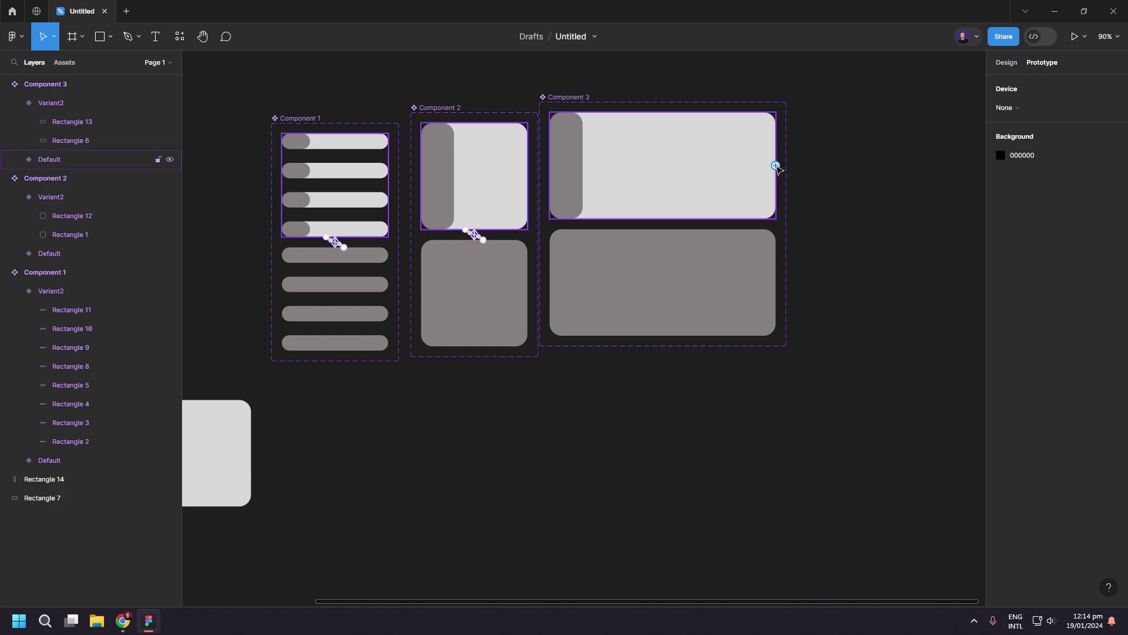
{"action": "left_click_drag", "start_coordinate": [777, 166], "coordinate": [783, 292]}
{"action": "left_click", "coordinate": [617, 259]}
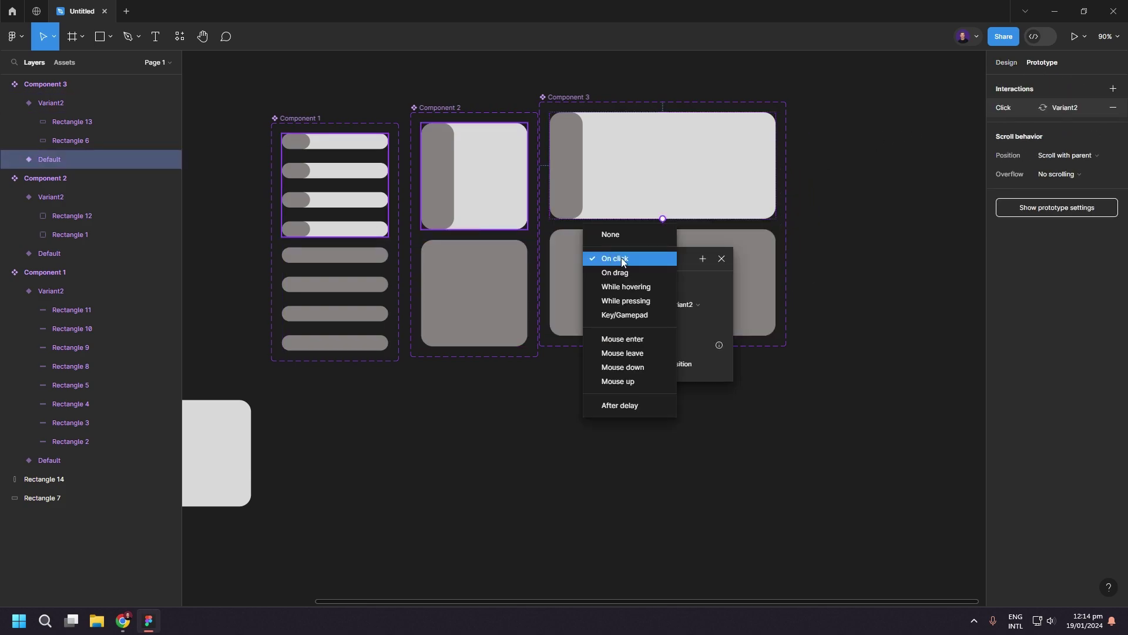
{"action": "left_click", "coordinate": [650, 405]}
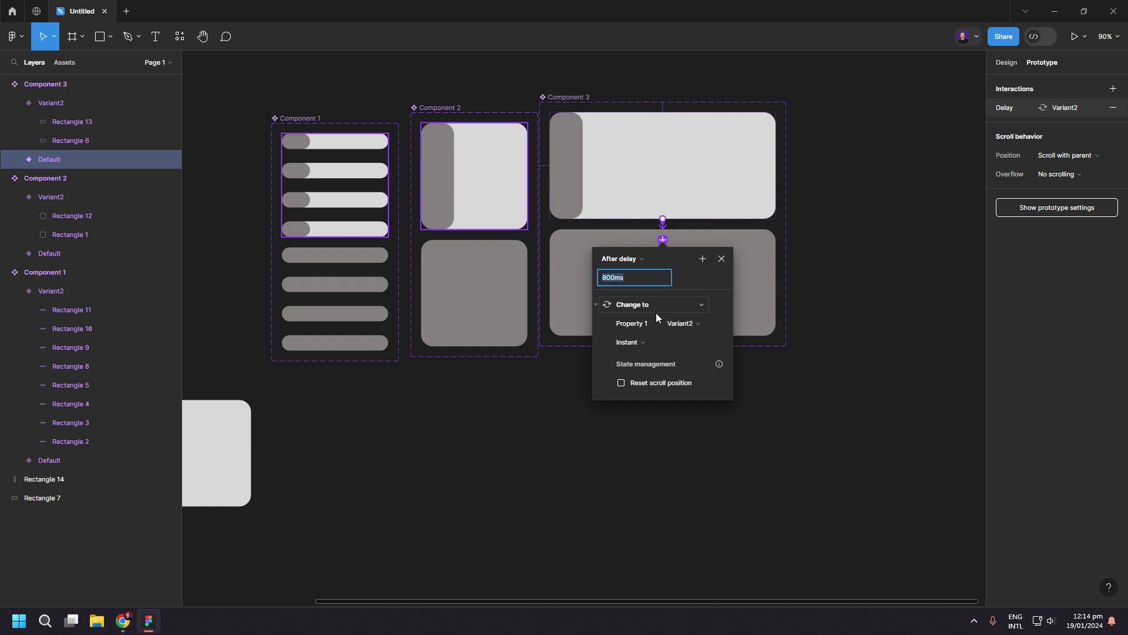
{"action": "left_click", "coordinate": [643, 342]}
{"action": "left_click", "coordinate": [654, 371]}
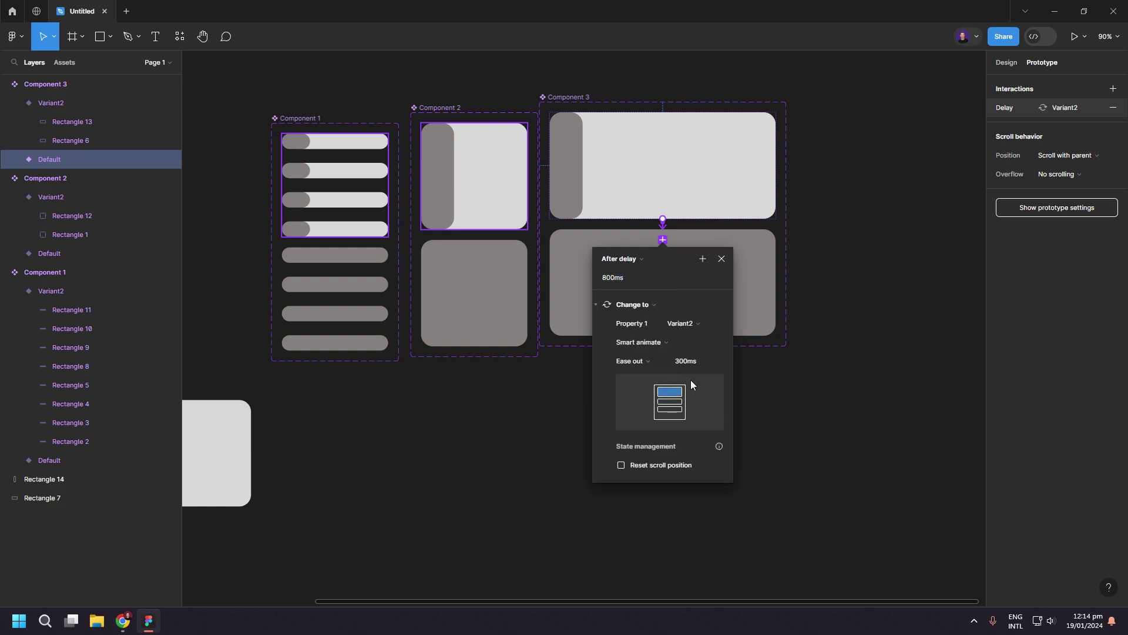
{"action": "left_click", "coordinate": [852, 375]}
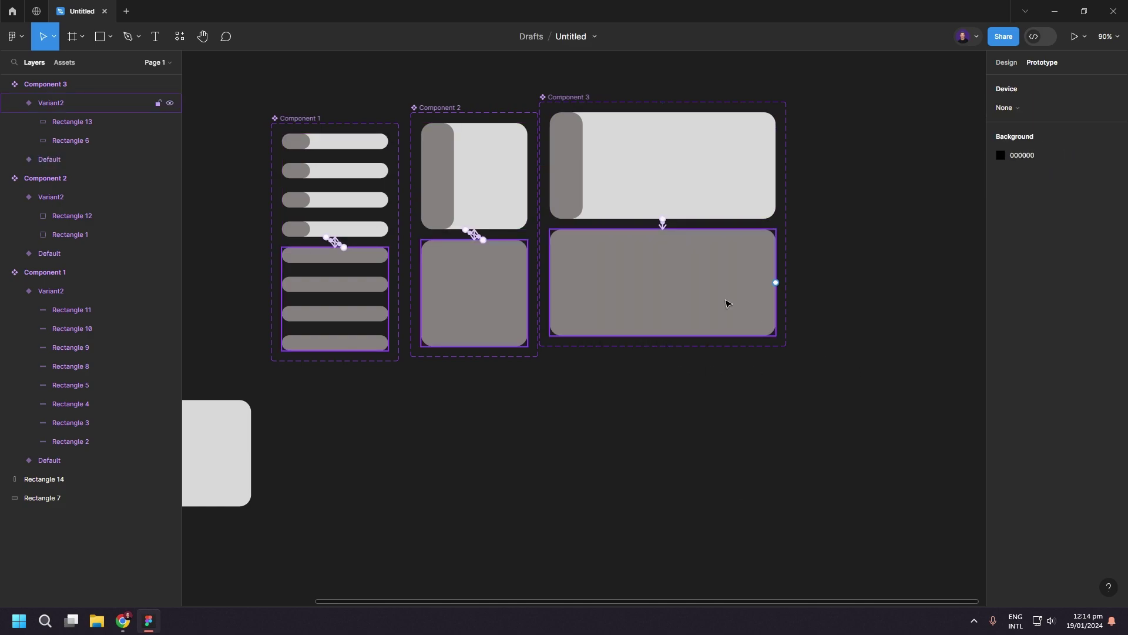
Step: Link Variant2 back to Default with an After delay of 1ms and an Instant transition
{"action": "left_click", "coordinate": [770, 282]}
{"action": "left_click_drag", "start_coordinate": [822, 284], "coordinate": [767, 157]}
{"action": "left_click", "coordinate": [626, 248]}
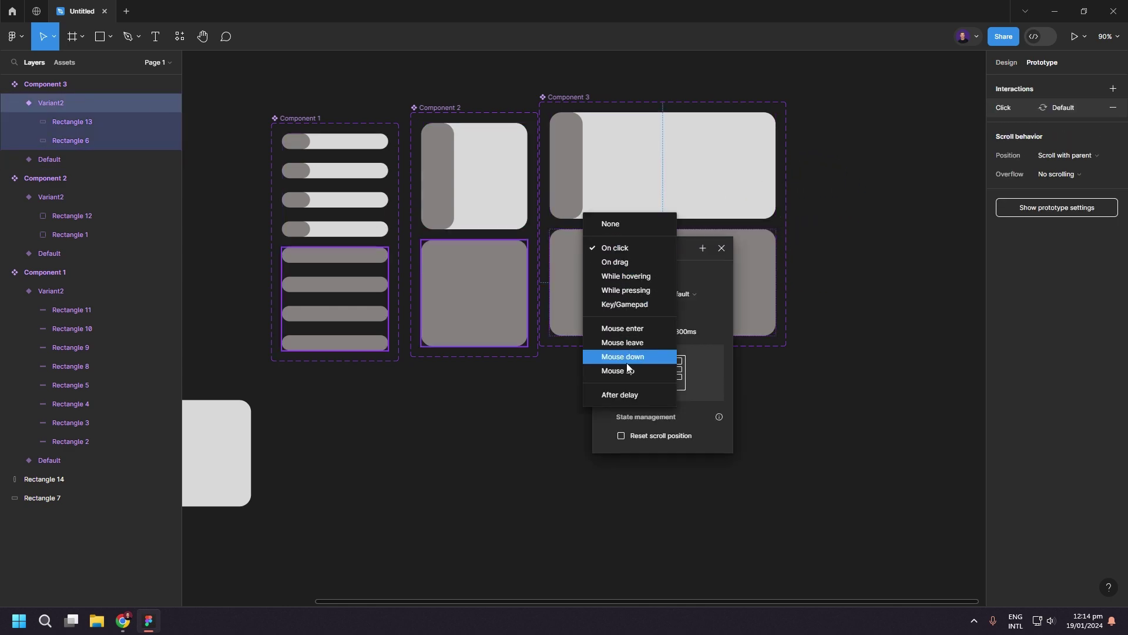
{"action": "left_click", "coordinate": [633, 393]}
{"action": "left_click", "coordinate": [613, 267]}
{"action": "type", "text": "1"}
{"action": "key", "text": "Return"}
{"action": "left_click", "coordinate": [653, 334]}
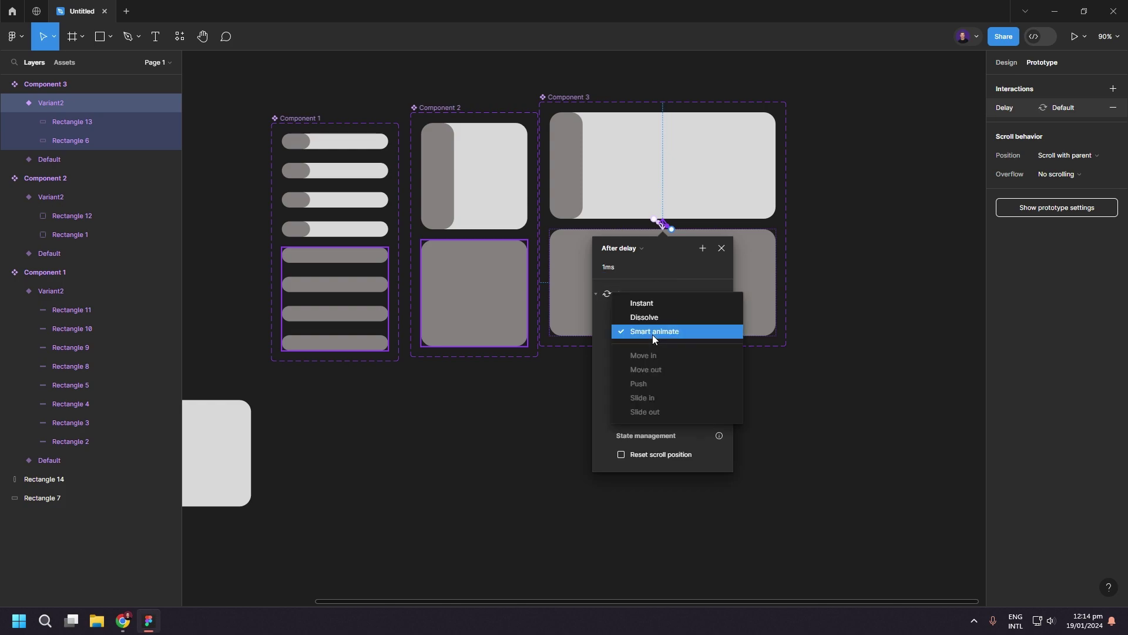
{"action": "left_click", "coordinate": [647, 304]}
{"action": "left_click", "coordinate": [688, 439]}
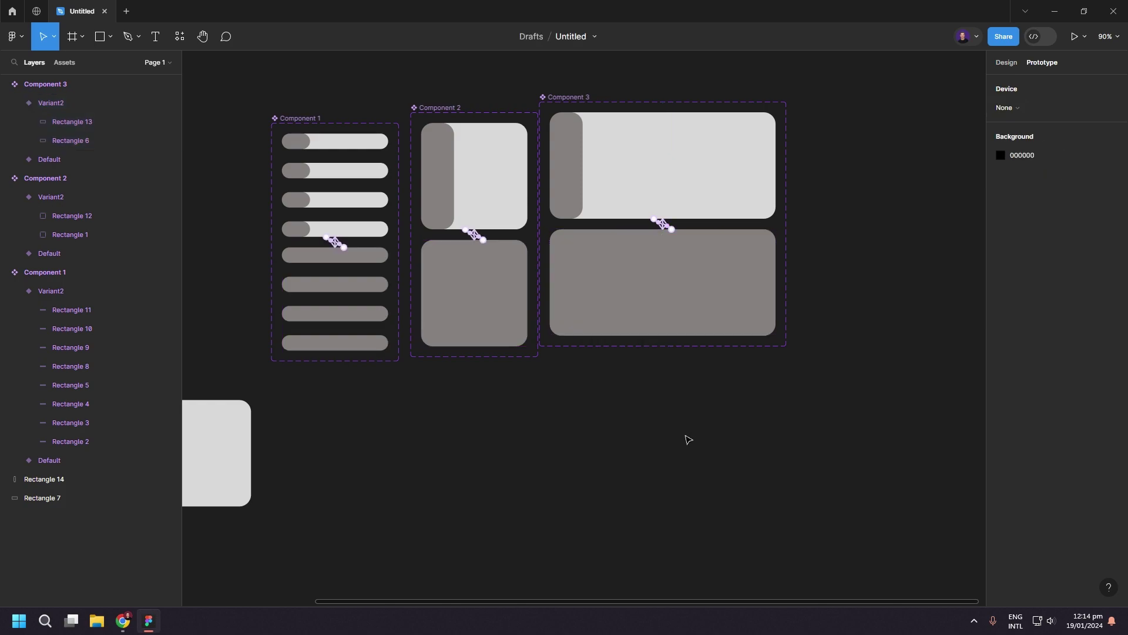
Step: Delete the leftover grey rectangle from the canvas
{"action": "left_click", "coordinate": [65, 63]}
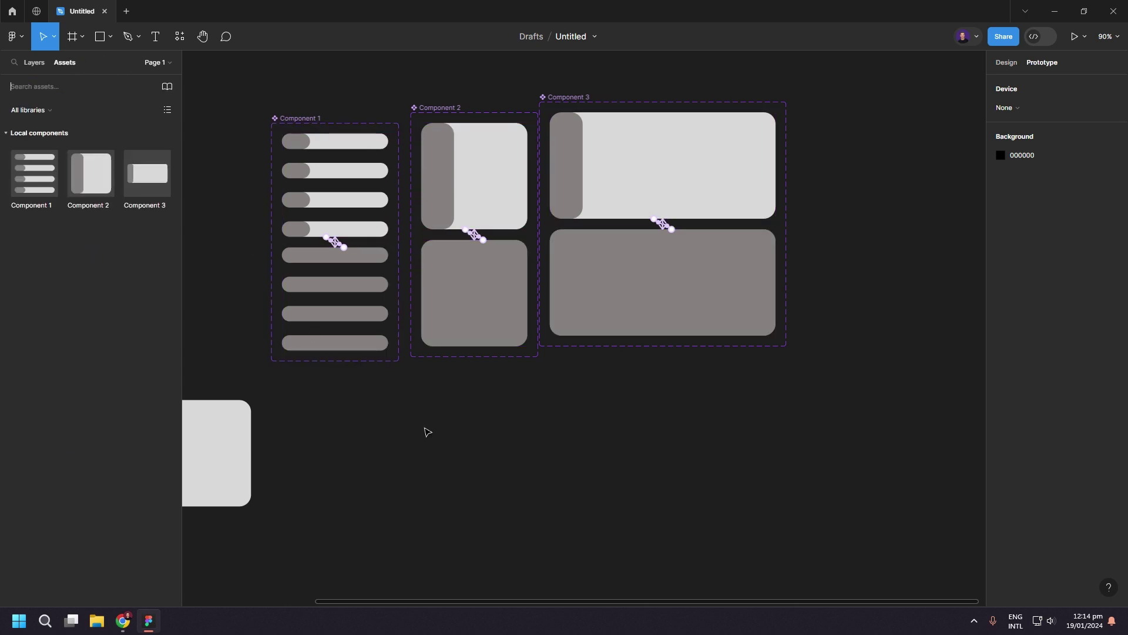
{"action": "scroll", "coordinate": [608, 429], "scroll_direction": "down", "scroll_amount": 5}
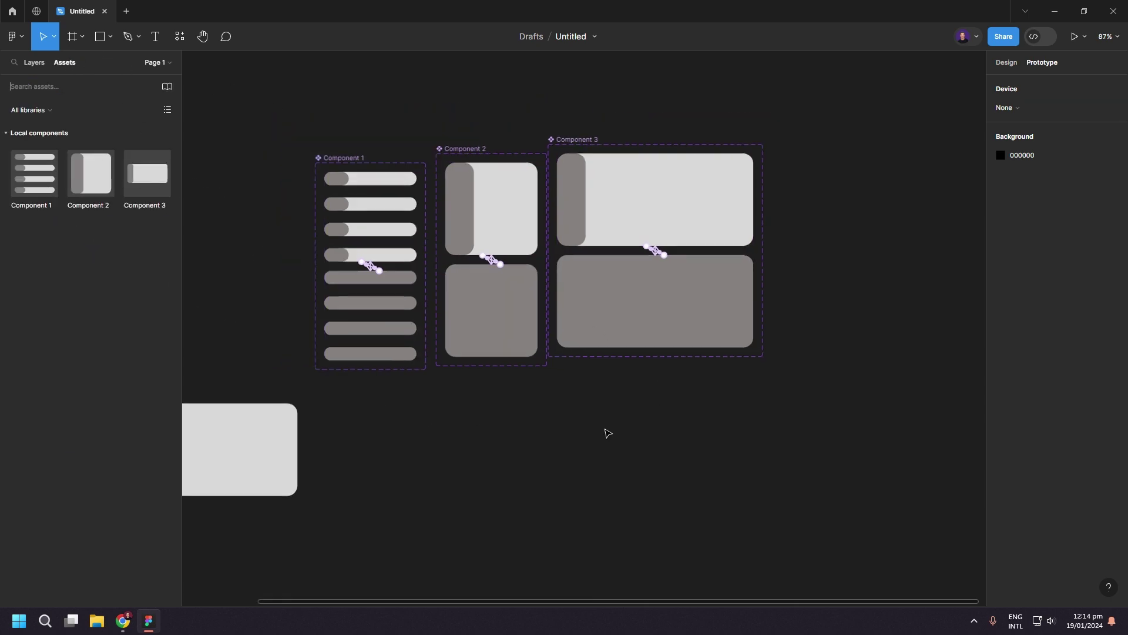
{"action": "left_click_drag", "start_coordinate": [355, 472], "coordinate": [355, 453]}
{"action": "key", "text": "Delete"}
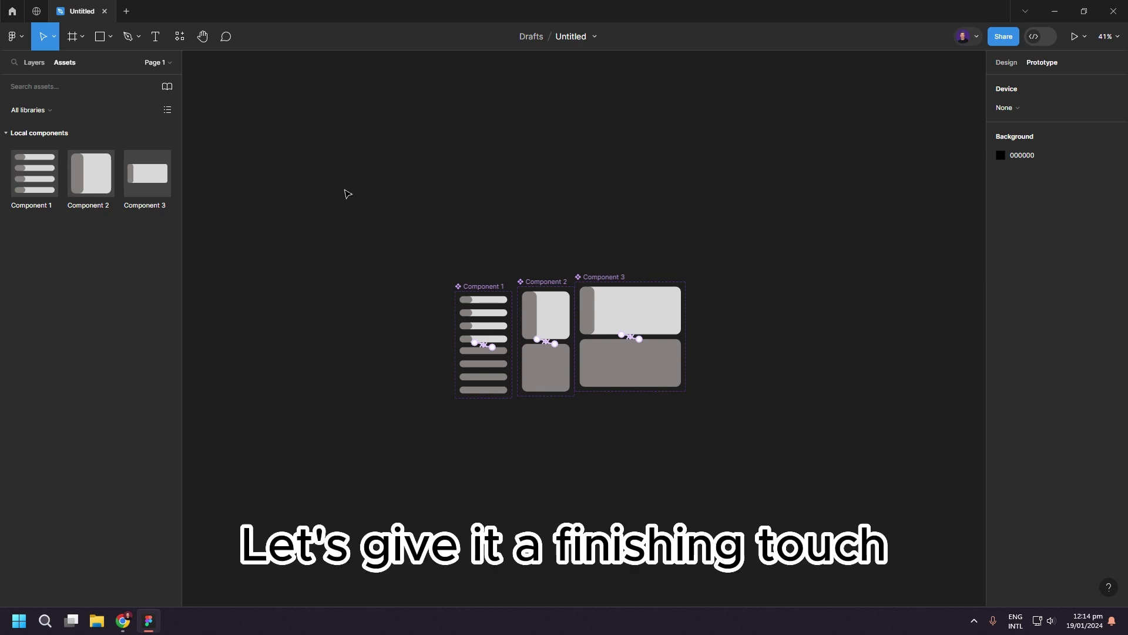
Step: Add a blank iPhone 14 & 15 Pro frame beside the components
{"action": "left_click", "coordinate": [76, 37]}
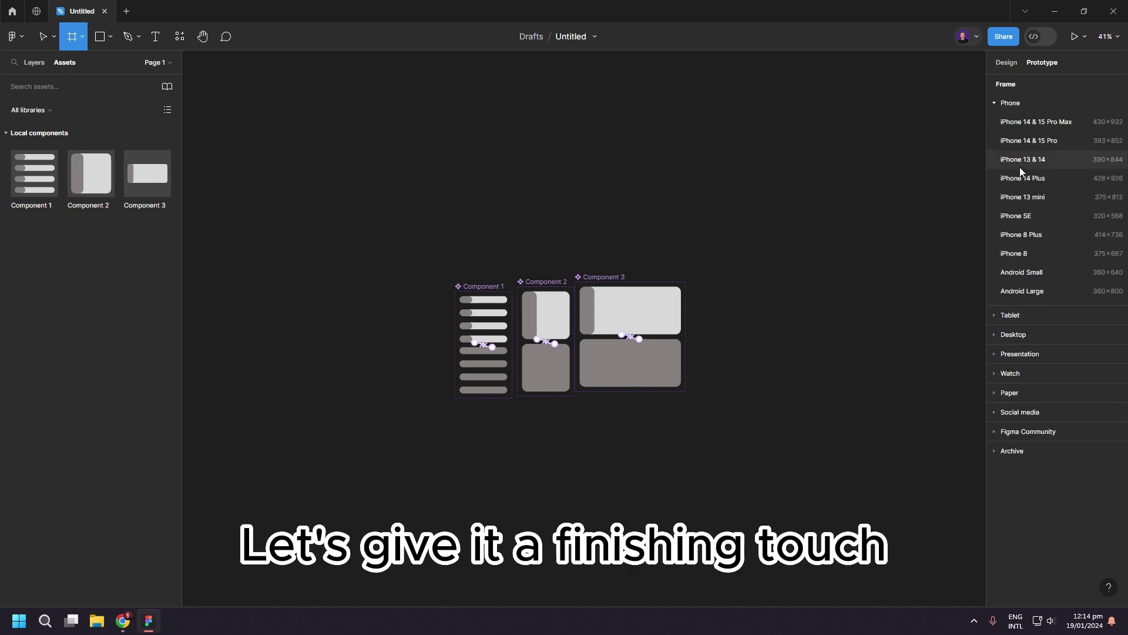
{"action": "left_click", "coordinate": [1034, 140]}
{"action": "left_click", "coordinate": [839, 315]}
{"action": "scroll", "coordinate": [839, 315], "scroll_direction": "up", "scroll_amount": 5}
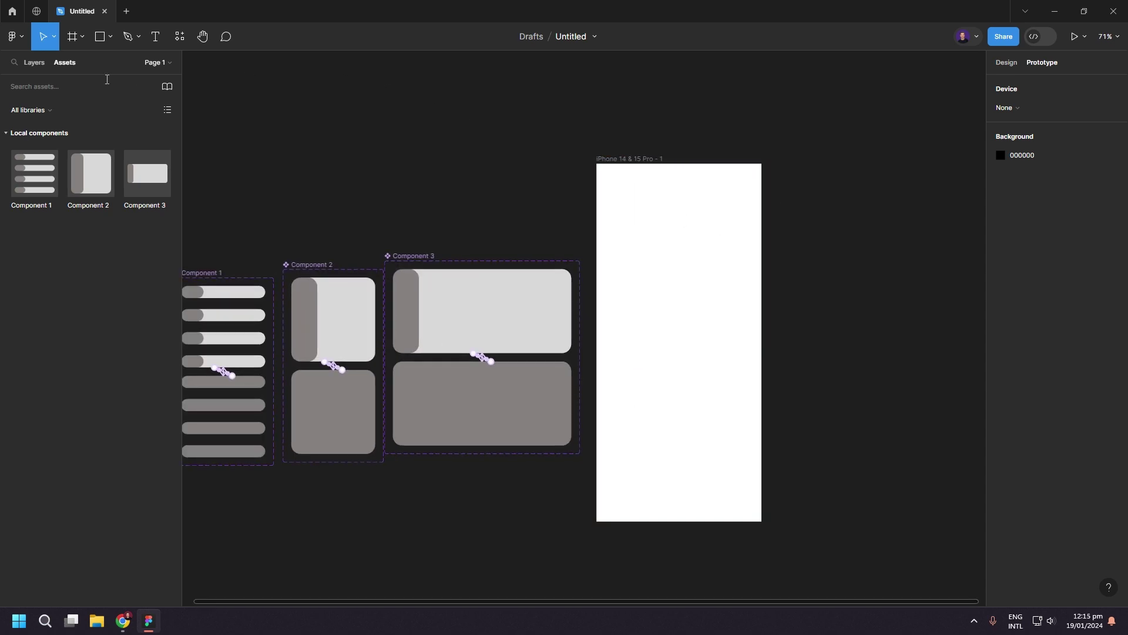
Step: Place a Component 2 card at the frame's top-left and a smaller Component 1 bar list at top-right
{"action": "left_click_drag", "start_coordinate": [90, 173], "coordinate": [711, 310]}
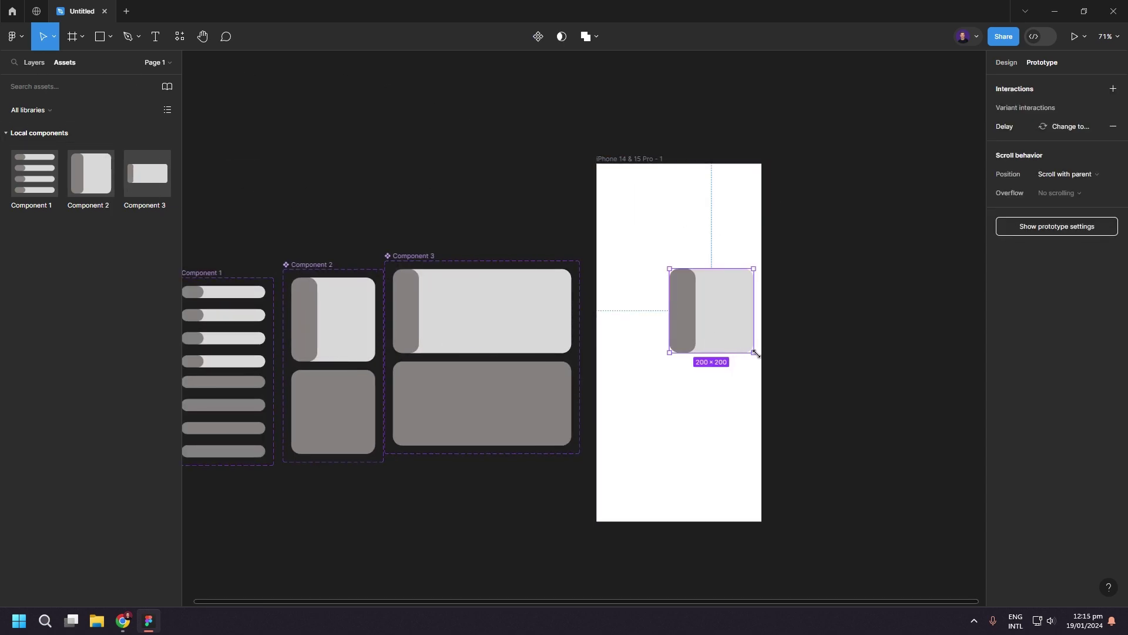
{"action": "left_click_drag", "start_coordinate": [755, 352], "coordinate": [641, 213]}
{"action": "left_click_drag", "start_coordinate": [34, 173], "coordinate": [704, 235]}
{"action": "left_click_drag", "start_coordinate": [773, 276], "coordinate": [729, 227]}
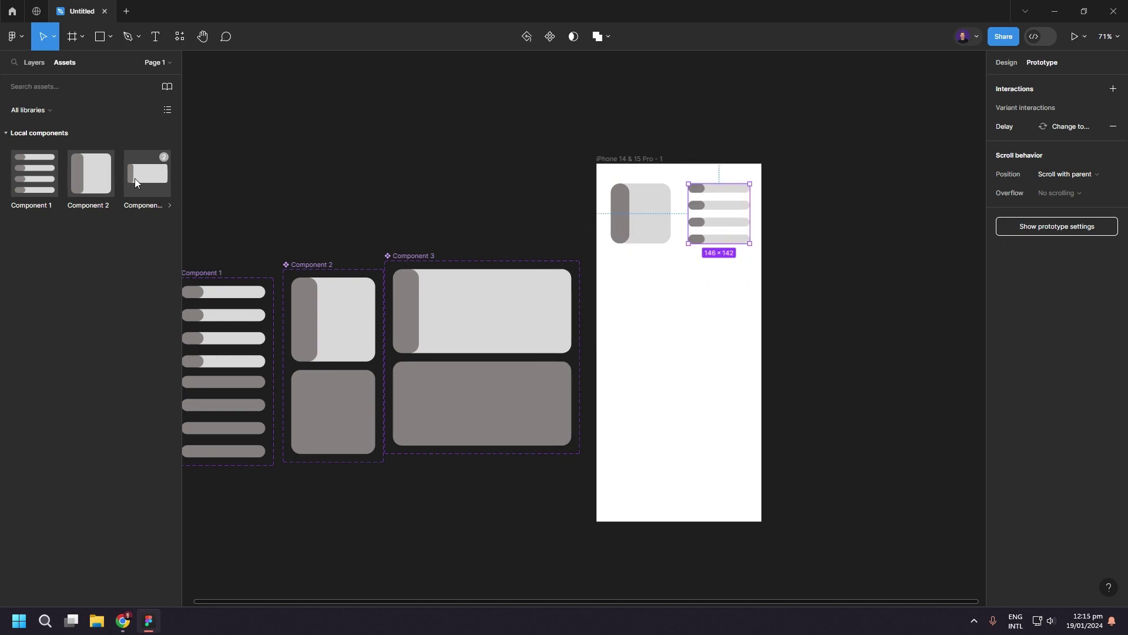
Step: Add a 240×113 Component 3 wide card, duplicate it below, and start the preview
{"action": "left_click_drag", "start_coordinate": [135, 183], "coordinate": [715, 373]}
{"action": "left_click_drag", "start_coordinate": [846, 390], "coordinate": [768, 353]}
{"action": "left_click_drag", "start_coordinate": [712, 337], "coordinate": [655, 289]}
{"action": "left_click_drag", "start_coordinate": [711, 315], "coordinate": [702, 383]}
{"action": "left_click", "coordinate": [855, 381]}
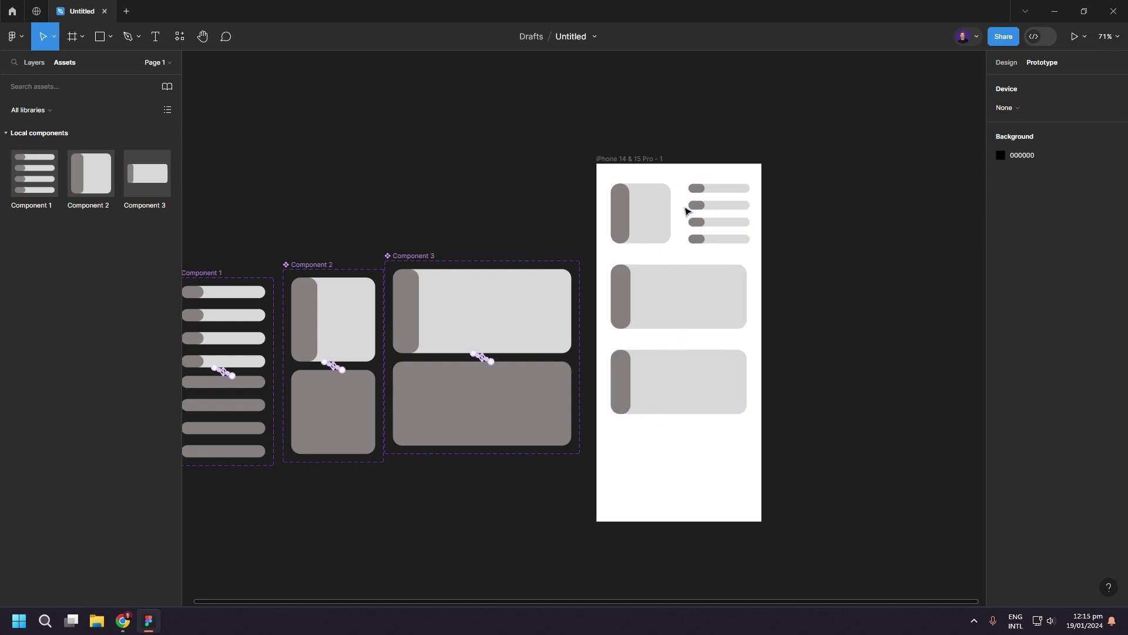
{"action": "left_click", "coordinate": [1087, 42]}
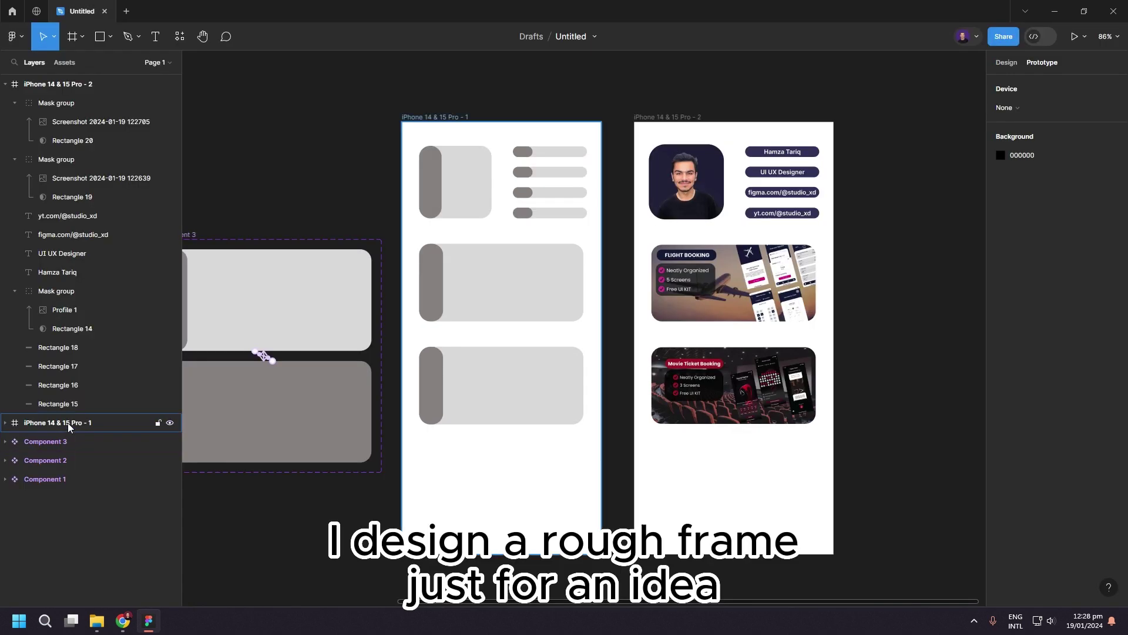
Step: Select the iPhone 14 & 15 Pro - 1 frame in the Layers panel
{"action": "left_click", "coordinate": [560, 428]}
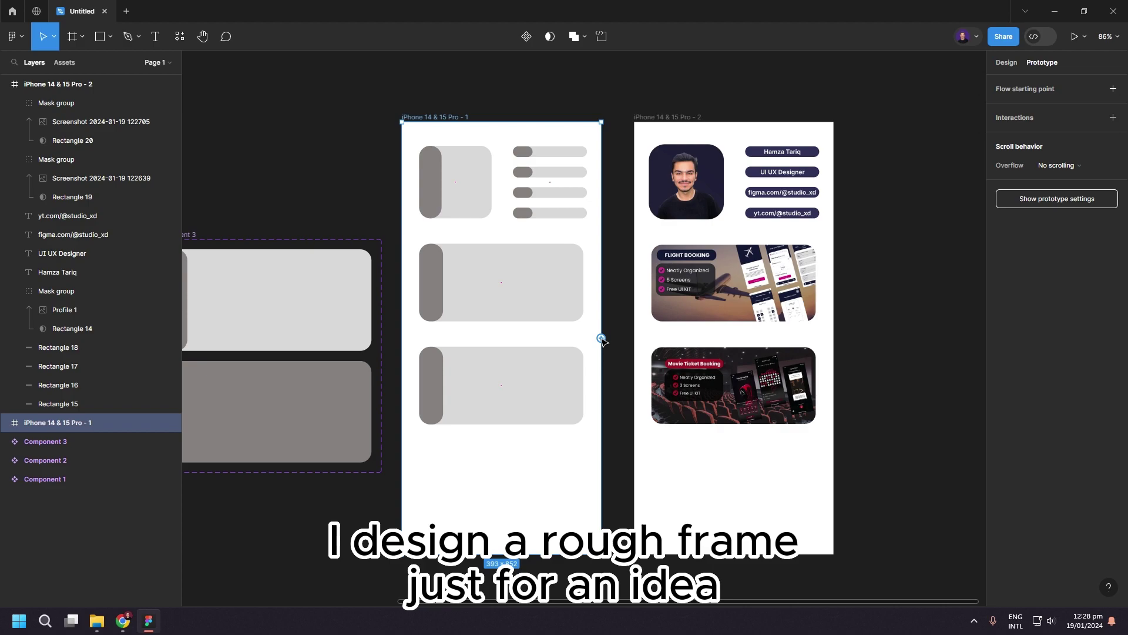